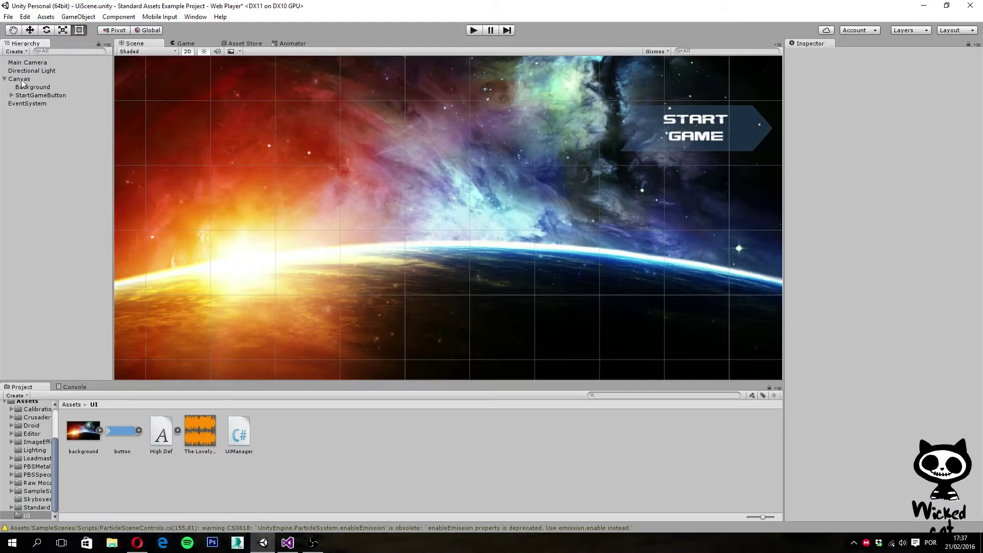
- Add a UI Toggle as a child of the Canvas
{"action": "left_click", "coordinate": [20, 79]}
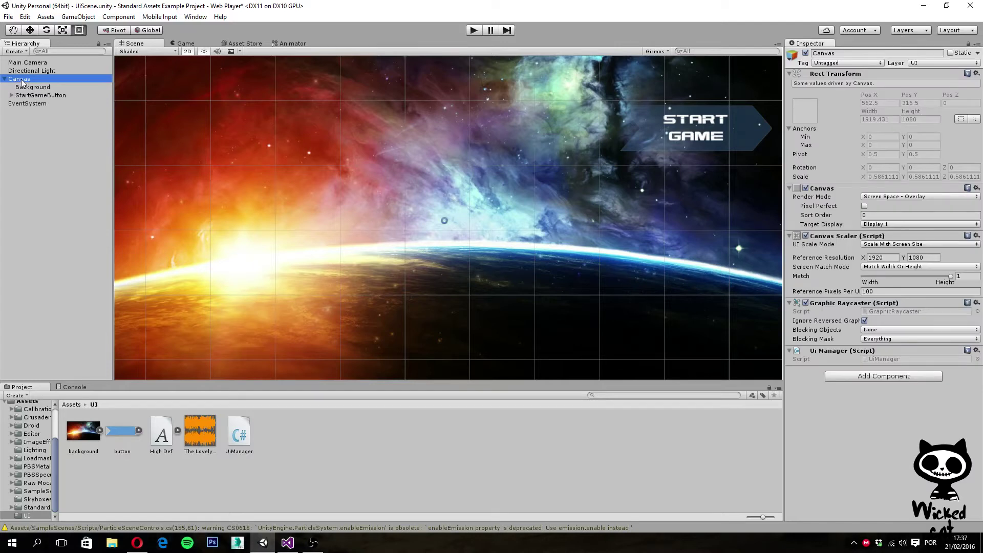
{"action": "right_click", "coordinate": [22, 82]}
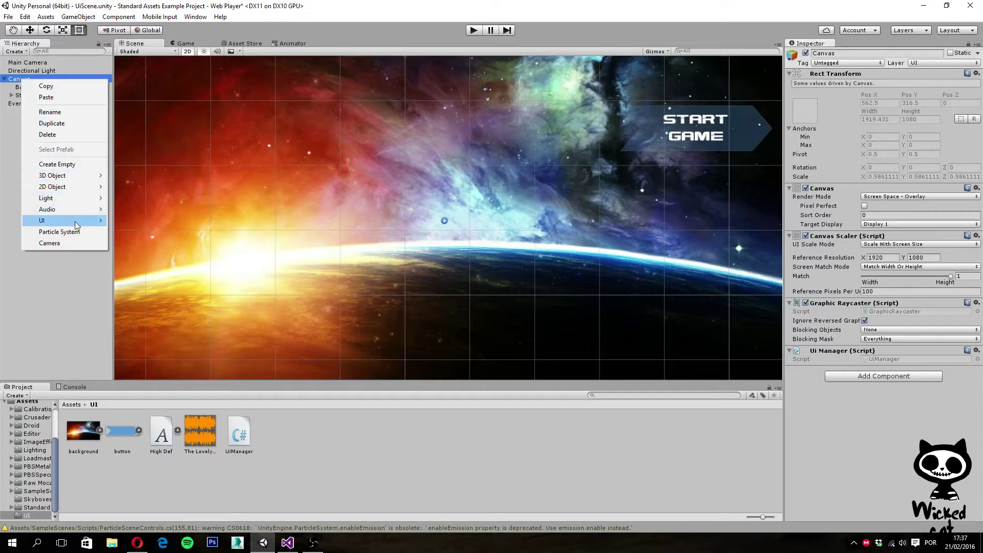
{"action": "mouse_move", "coordinate": [76, 224]}
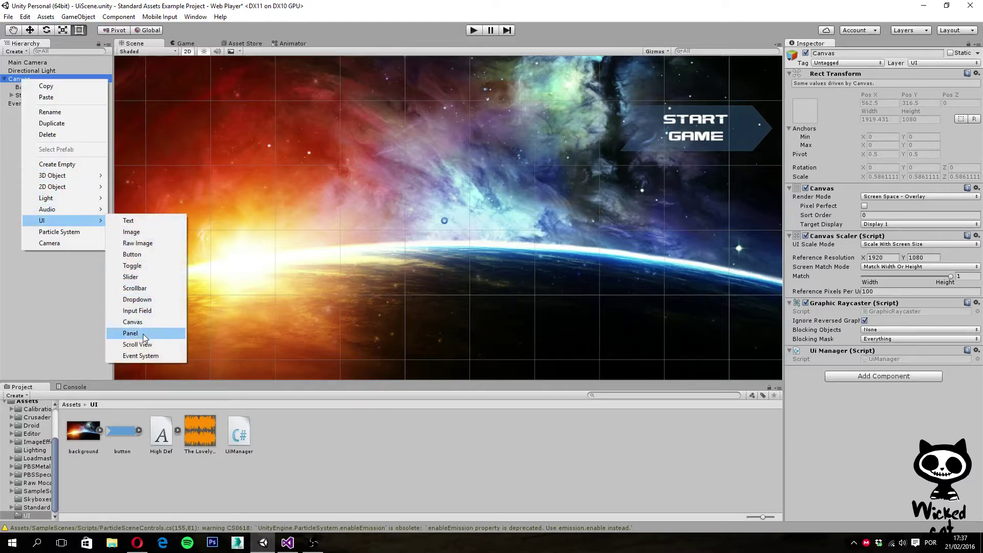
{"action": "left_click", "coordinate": [137, 266]}
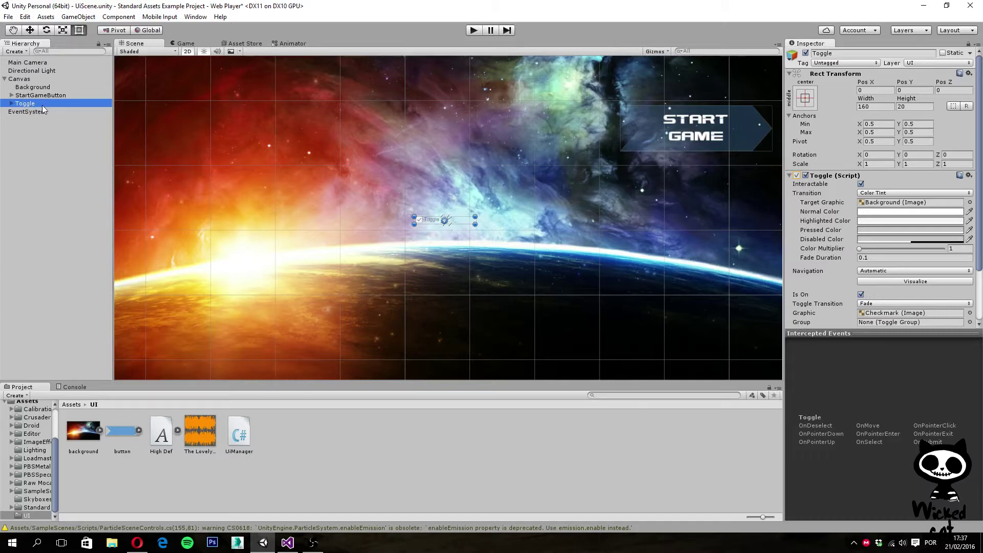
- Rename the new toggle MusicToggle and anchor it to the top right of the Canvas
{"action": "left_click", "coordinate": [817, 54]}
{"action": "type", "text": "Music"}
{"action": "key", "text": "Return"}
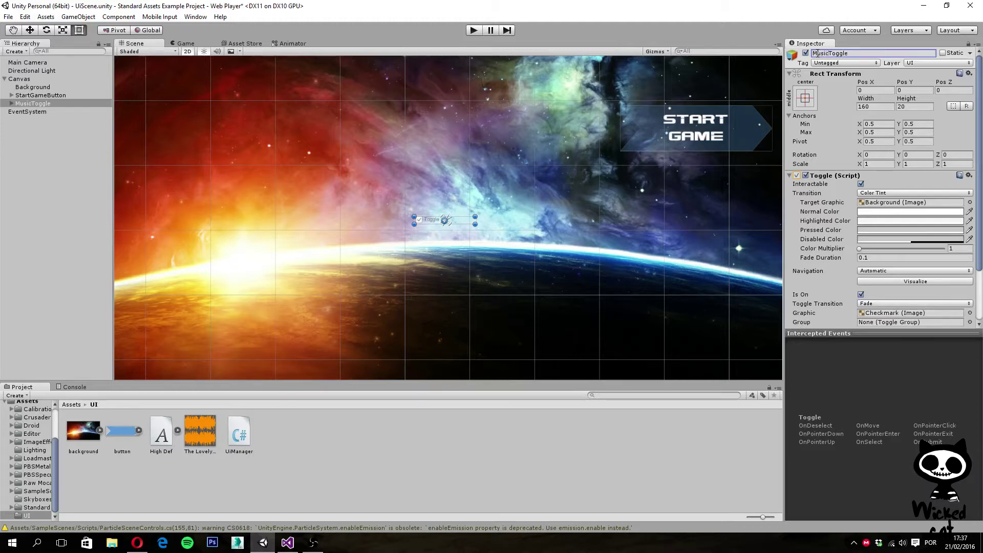
{"action": "left_click", "coordinate": [806, 100]}
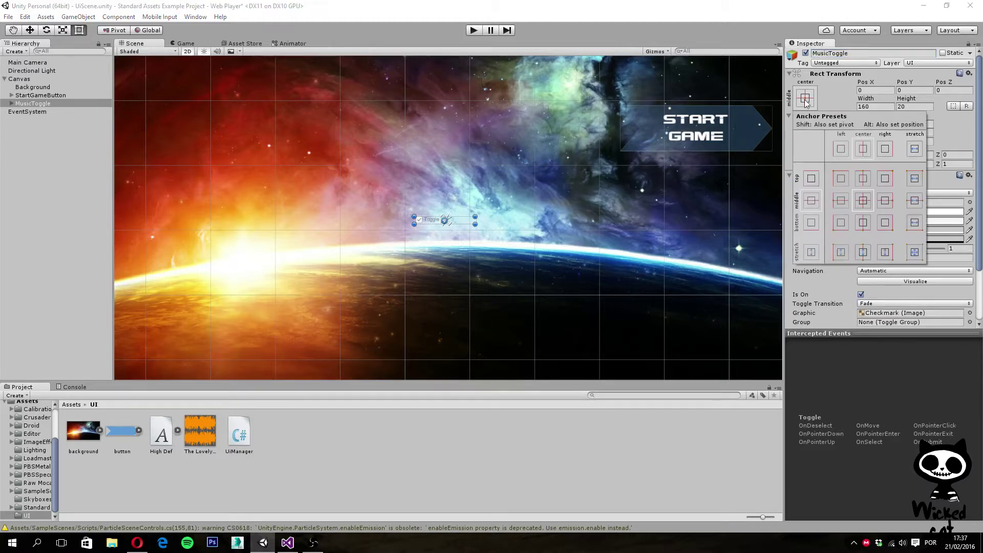
{"action": "left_click", "coordinate": [887, 178]}
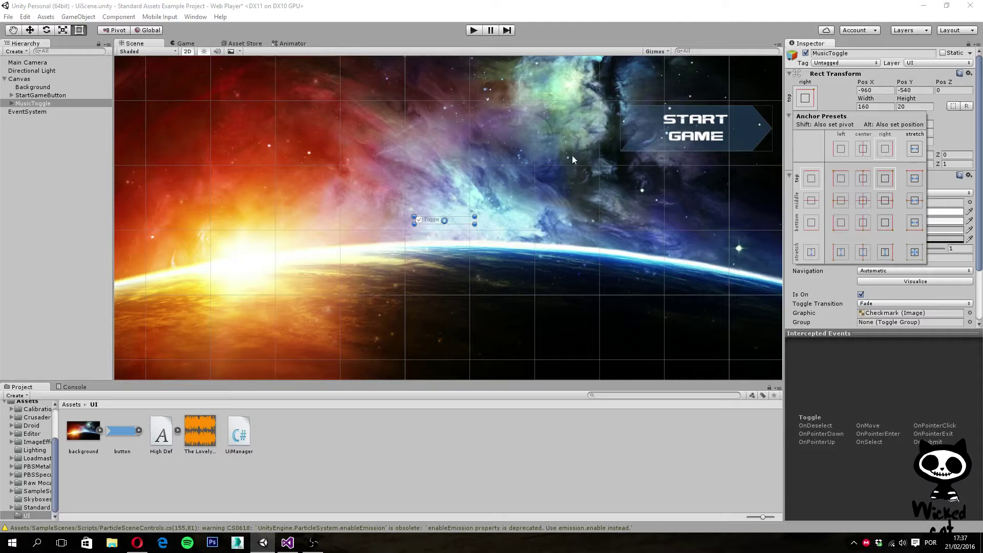
- Set the width and height of MusicToggle's Background to 60 each
{"action": "left_click", "coordinate": [15, 105]}
{"action": "left_click", "coordinate": [12, 103]}
{"action": "left_click", "coordinate": [30, 111]}
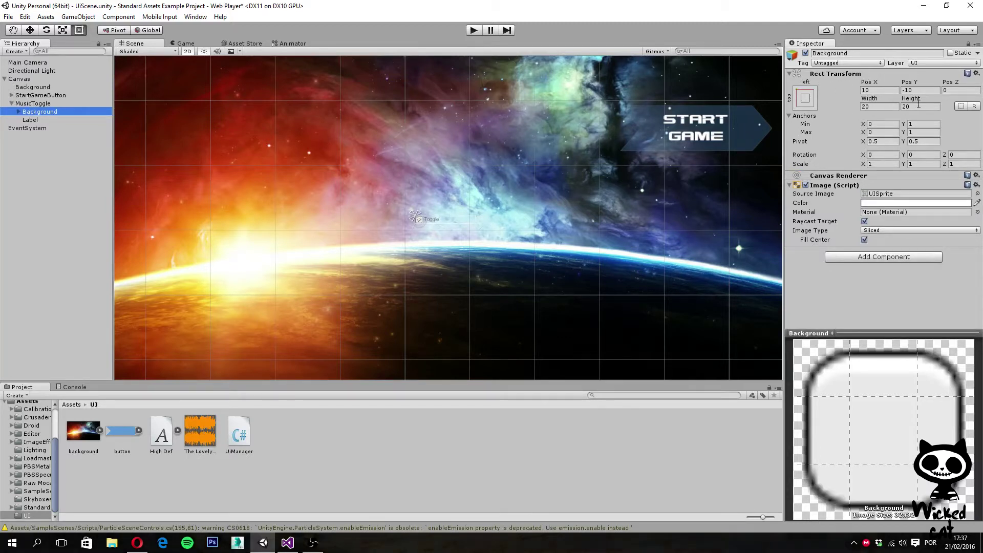
{"action": "left_click", "coordinate": [891, 107]}
{"action": "type", "text": "60"}
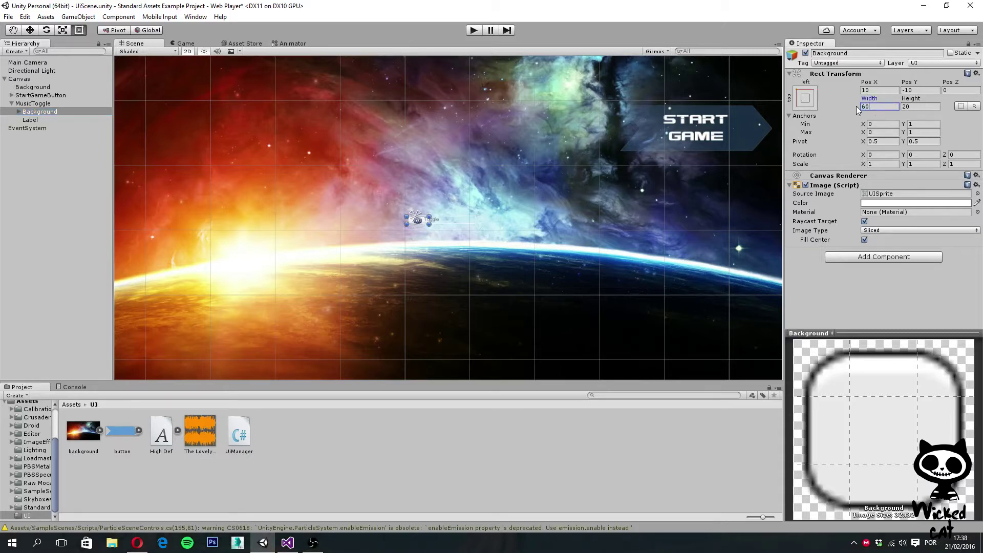
{"action": "left_click", "coordinate": [917, 106]}
{"action": "type", "text": "60"}
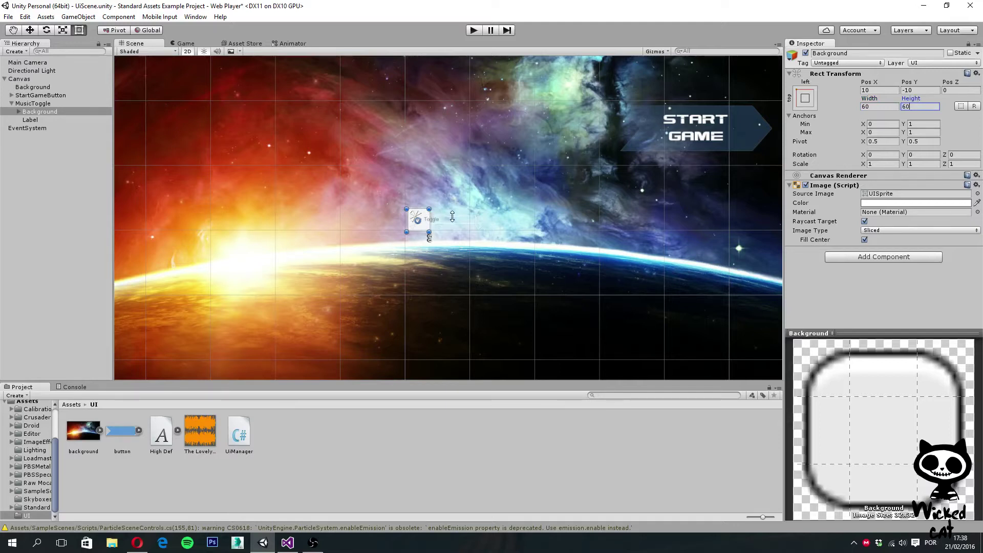
- Set the width and height of the Checkmark inside the toggle's Background to 60 each
{"action": "left_click", "coordinate": [16, 111]}
{"action": "left_click", "coordinate": [50, 120]}
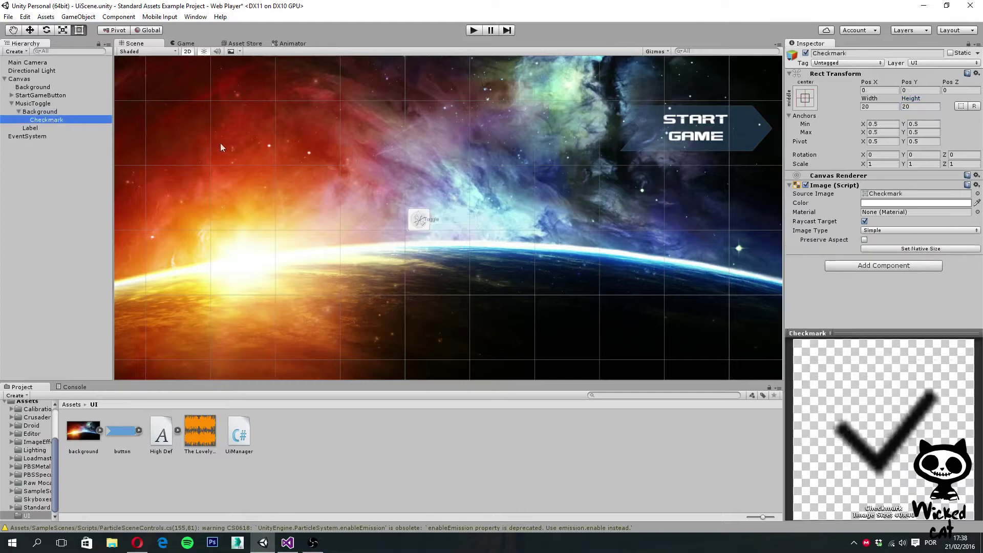
{"action": "left_click", "coordinate": [882, 107]}
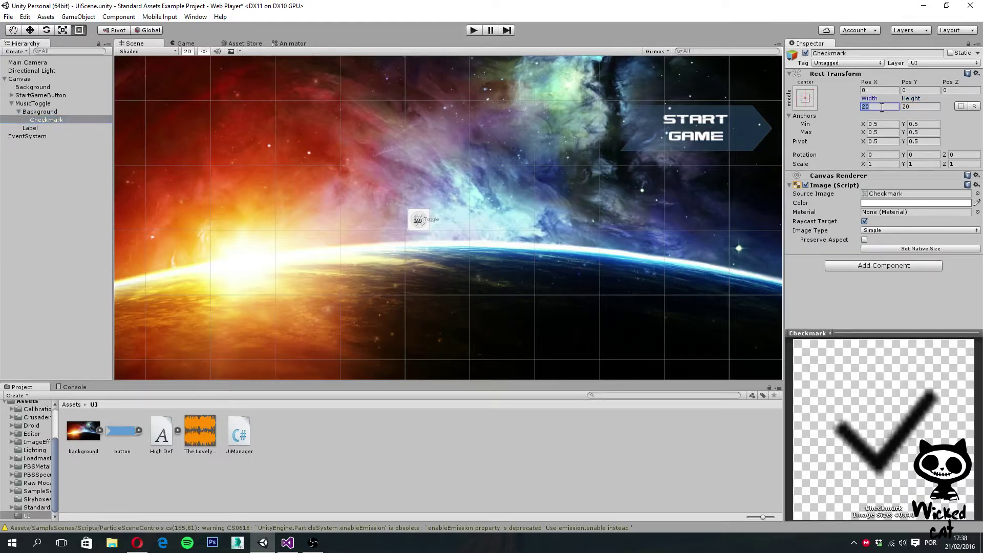
{"action": "type", "text": "60"}
{"action": "left_click", "coordinate": [909, 107]}
{"action": "type", "text": "60"}
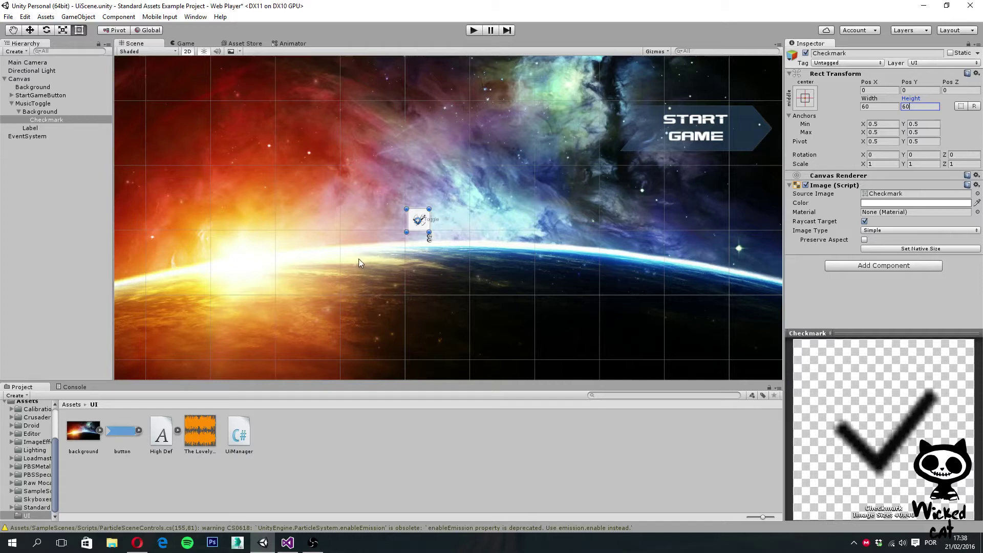
- Change the text of MusicToggle's Label to "Music"
{"action": "left_click", "coordinate": [37, 128]}
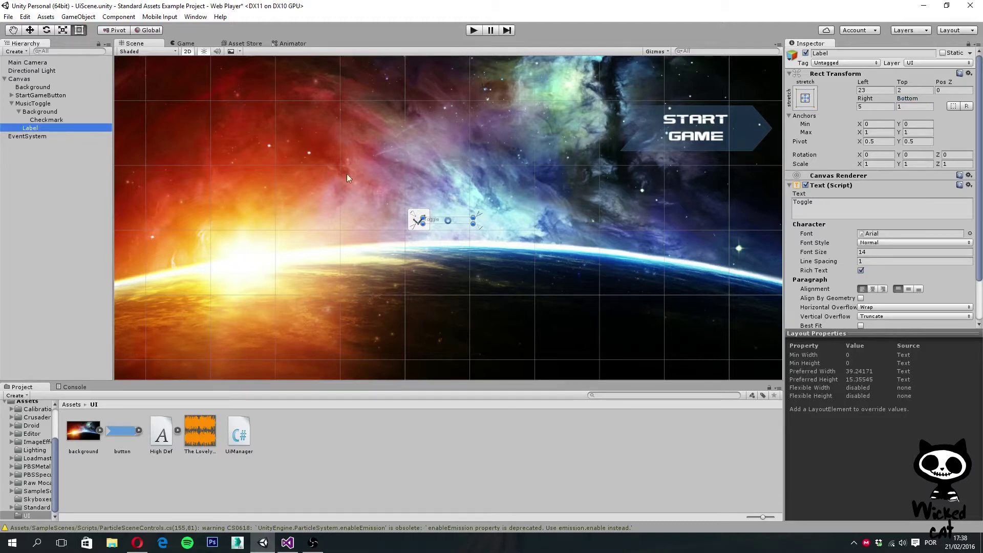
{"action": "left_click", "coordinate": [853, 207]}
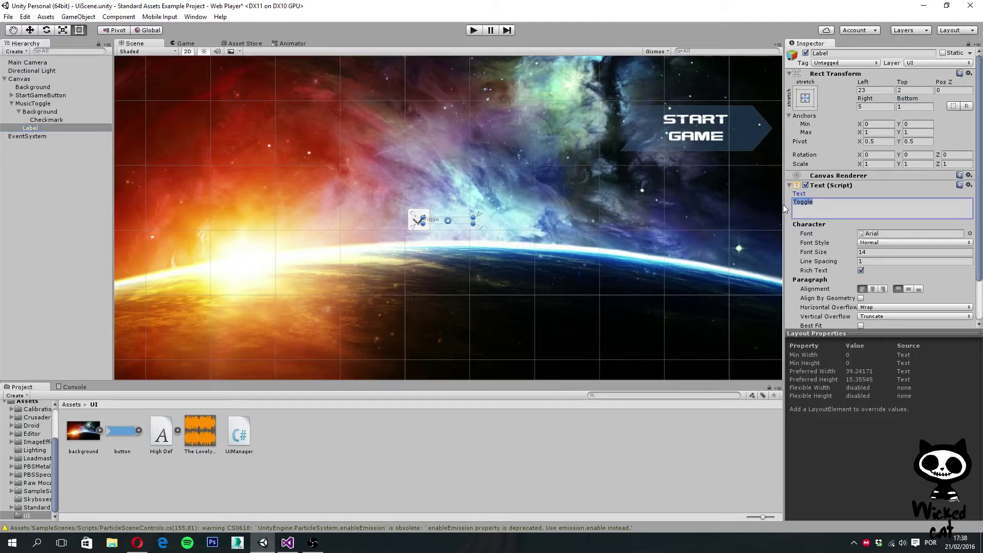
{"action": "type", "text": "Music"}
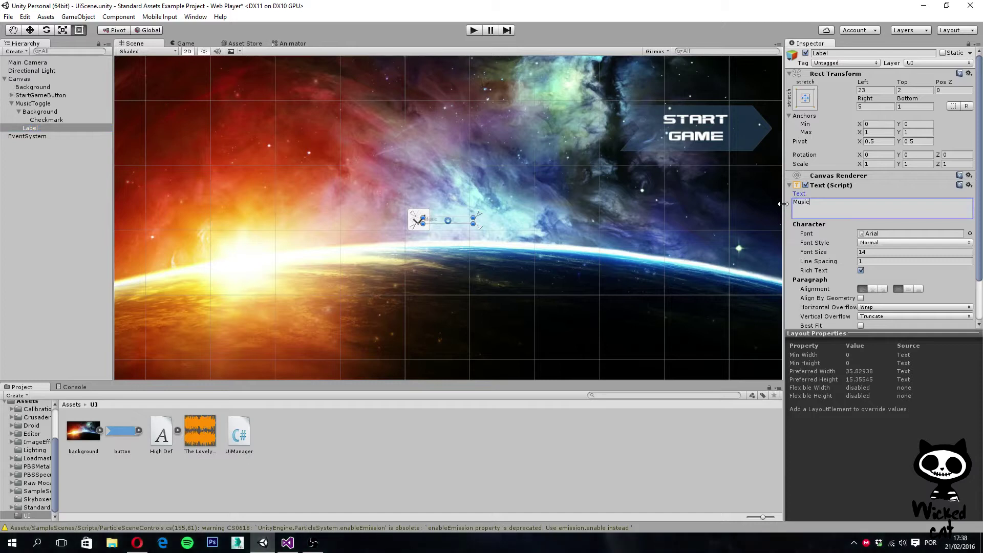
{"action": "key", "text": "Return"}
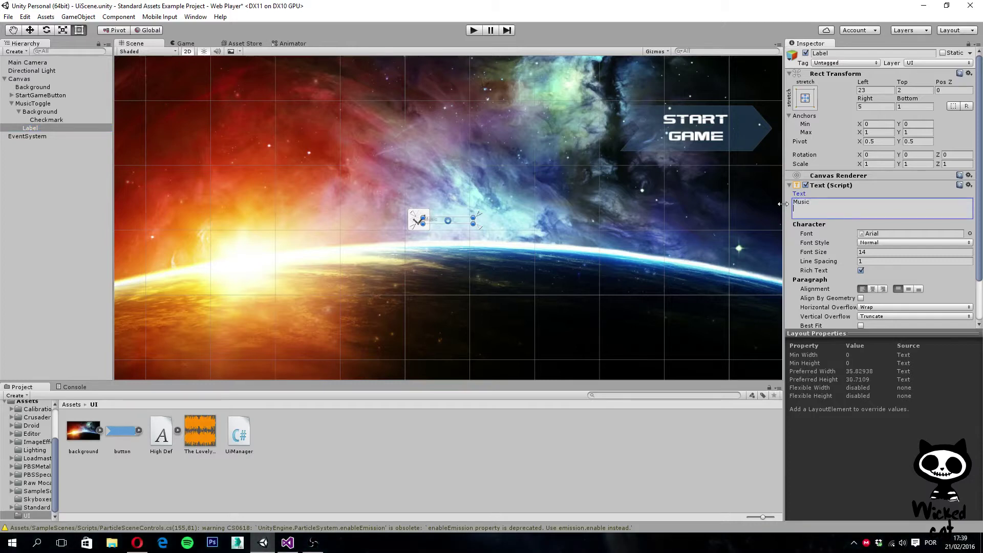
{"action": "key", "text": "BackSpace"}
{"action": "key", "text": "BackSpace"}
{"action": "key", "text": "BackSpace"}
{"action": "type", "text": "ic"}
- Set the Label's Top and Bottom offsets to -18 and its font size to 45
{"action": "left_click", "coordinate": [908, 91]}
{"action": "type", "text": "-18"}
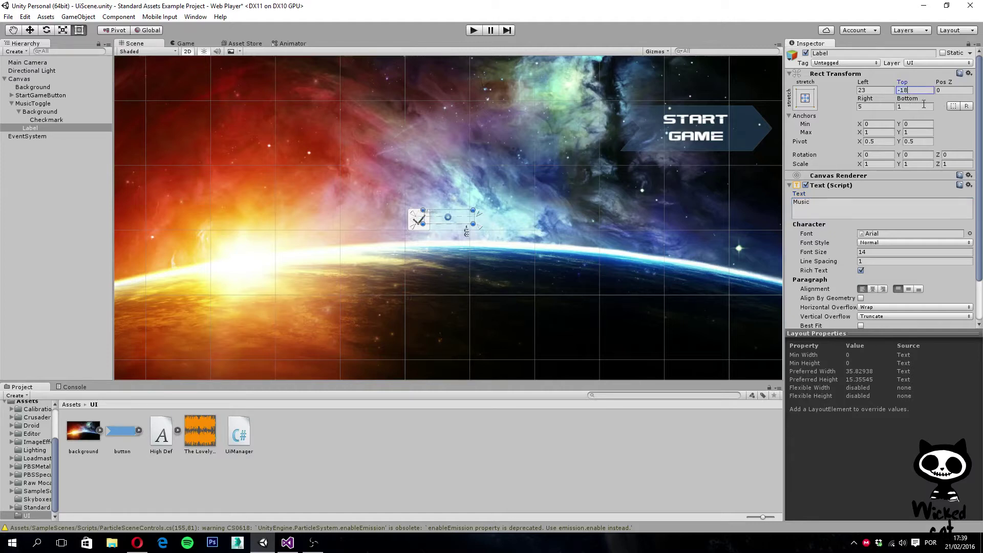
{"action": "left_click", "coordinate": [921, 106]}
{"action": "type", "text": "-18"}
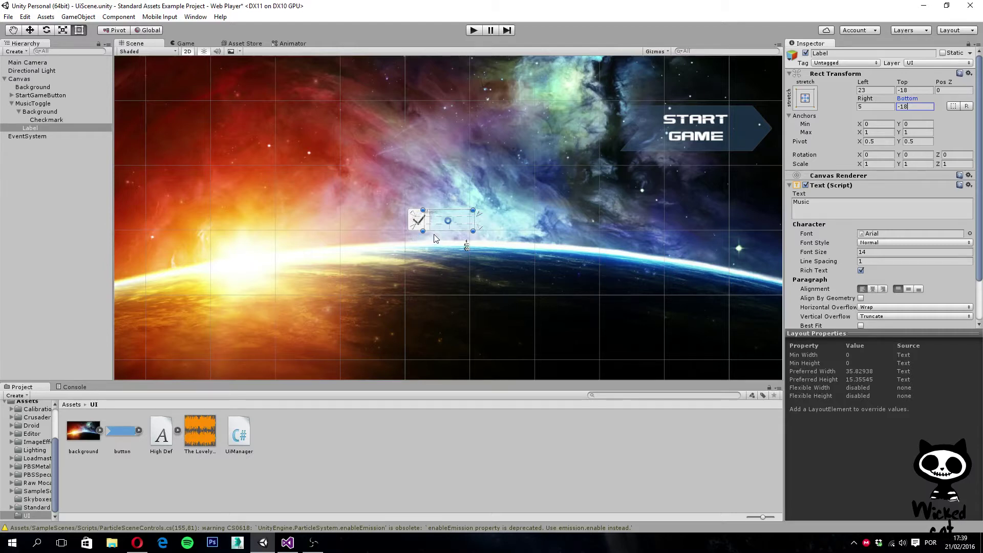
{"action": "left_click", "coordinate": [882, 252]}
{"action": "type", "text": "45"}
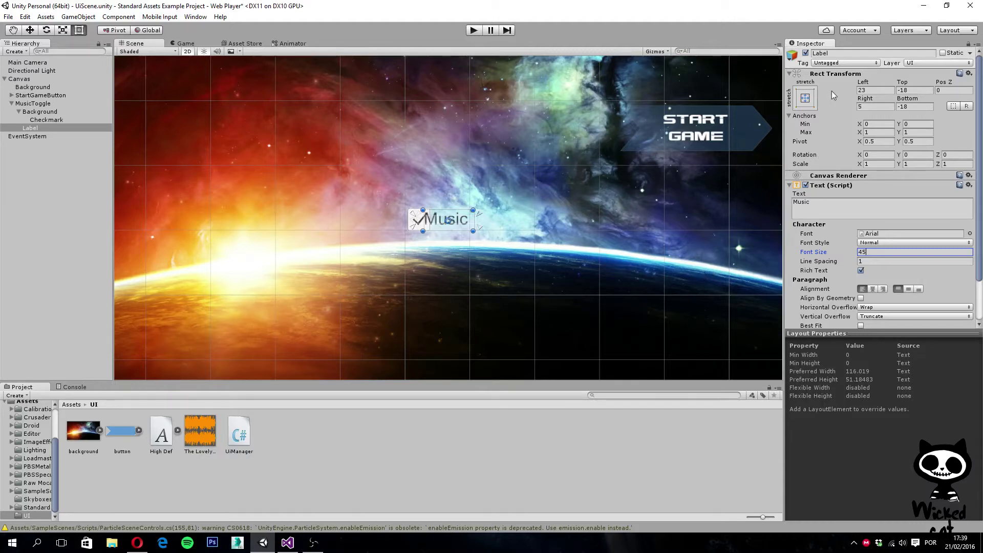
- Set the Label's Left offset to 39 and its Right offset to -15
{"action": "left_click", "coordinate": [879, 91]}
{"action": "type", "text": "39"}
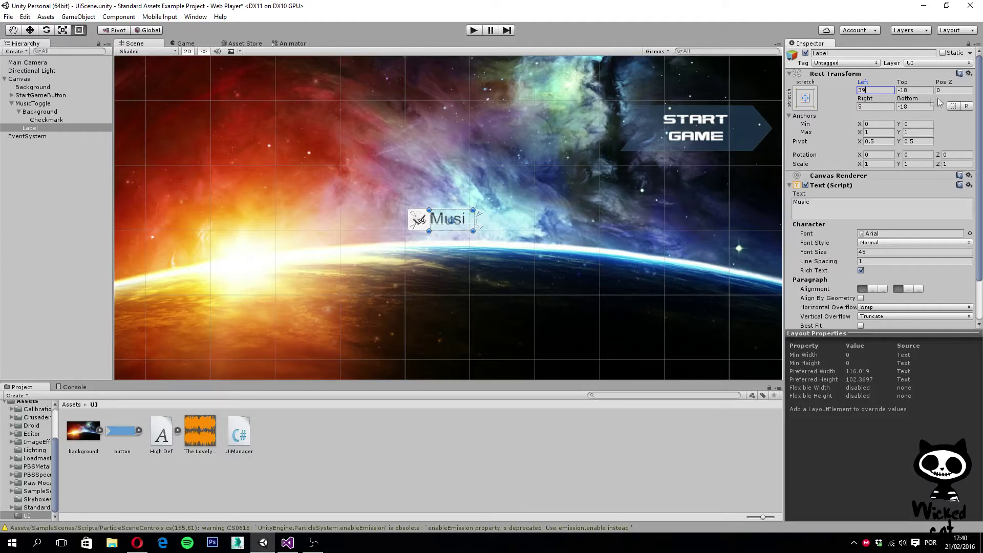
{"action": "left_click", "coordinate": [881, 107]}
{"action": "type", "text": "-15"}
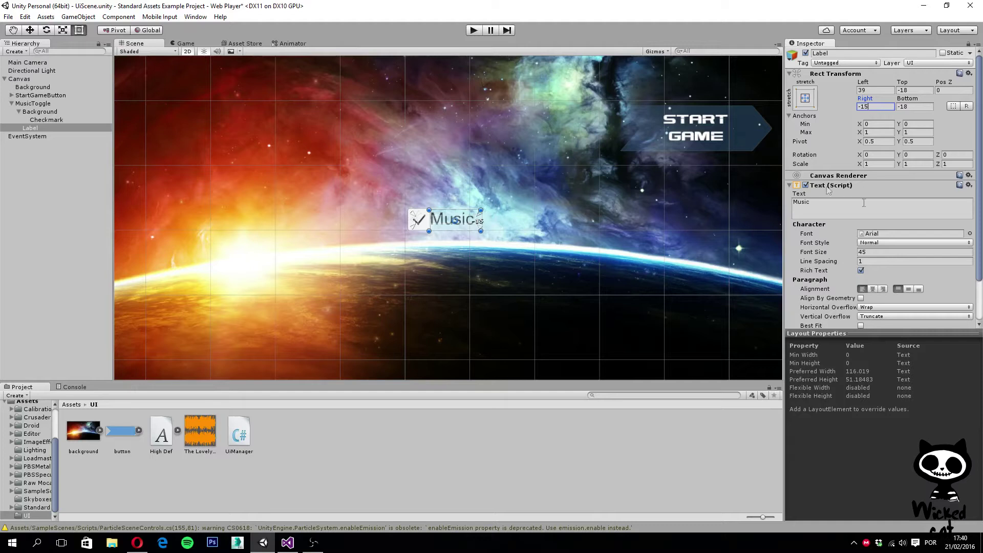
- Align the Label's text vertically to the middle and assign it the High Def font from the UI folder
{"action": "left_click", "coordinate": [910, 290]}
{"action": "left_click_drag", "start_coordinate": [161, 433], "coordinate": [888, 229]}
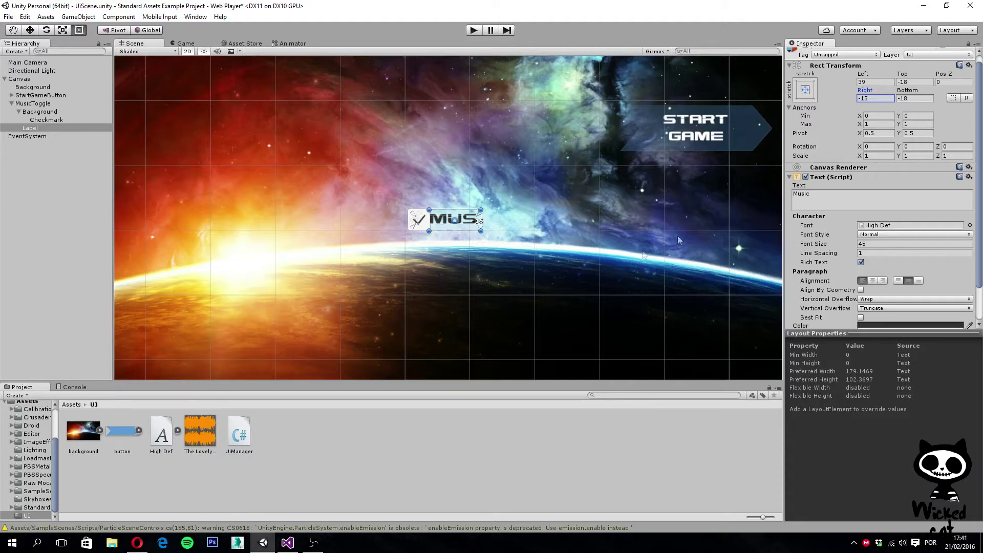
- Set the Label's Left offset to 48 and its Right offset to -85
{"action": "left_click", "coordinate": [880, 83]}
{"action": "type", "text": "48"}
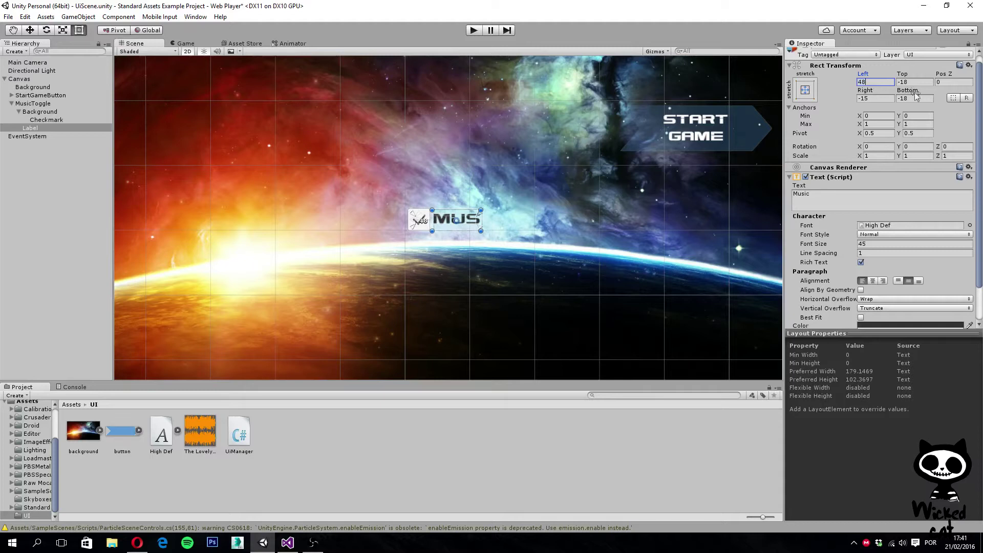
{"action": "left_click", "coordinate": [884, 99]}
{"action": "type", "text": "-85"}
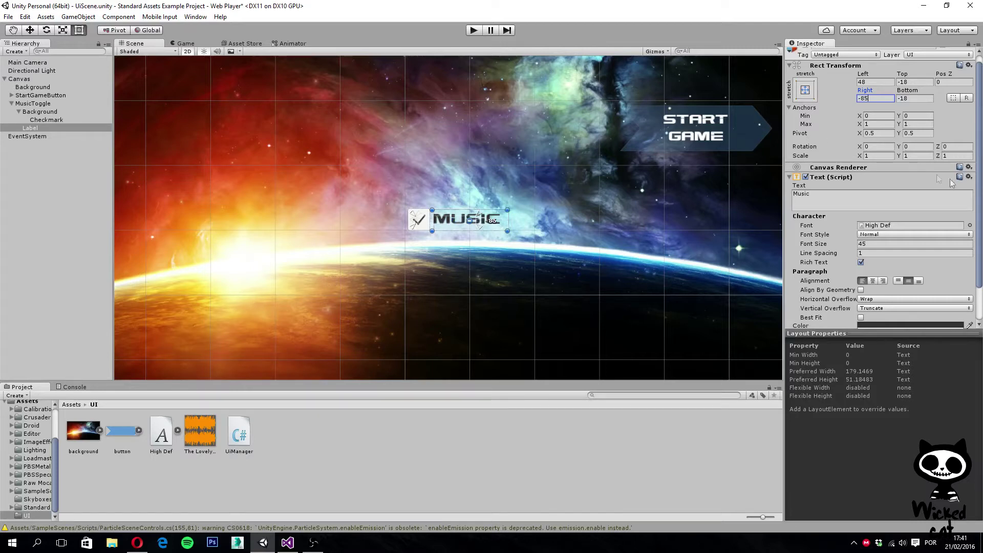
- Enable Best Fit for the Label's text and set its color to white (FFFFFFFF)
{"action": "left_click", "coordinate": [861, 318]}
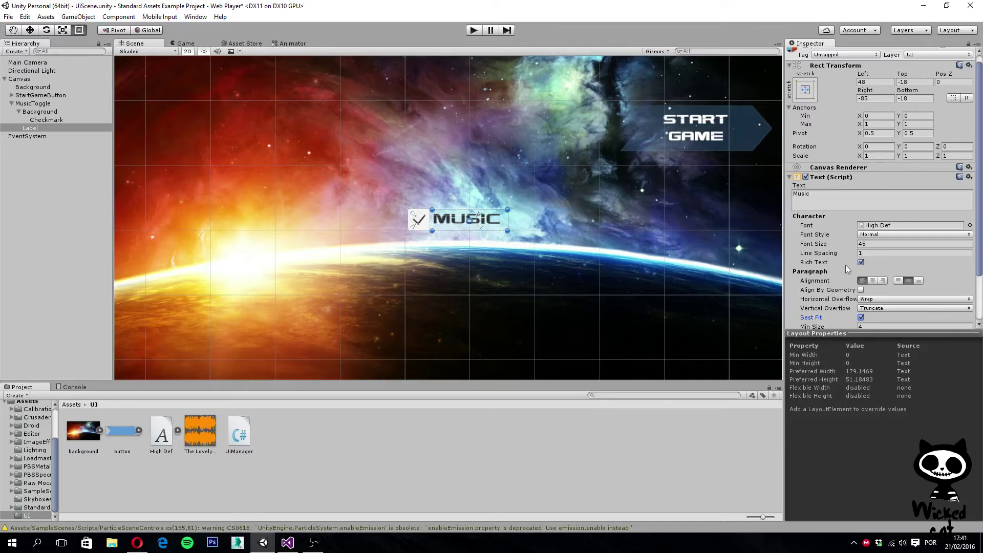
{"action": "scroll", "coordinate": [845, 263], "scroll_direction": "down", "scroll_amount": 3}
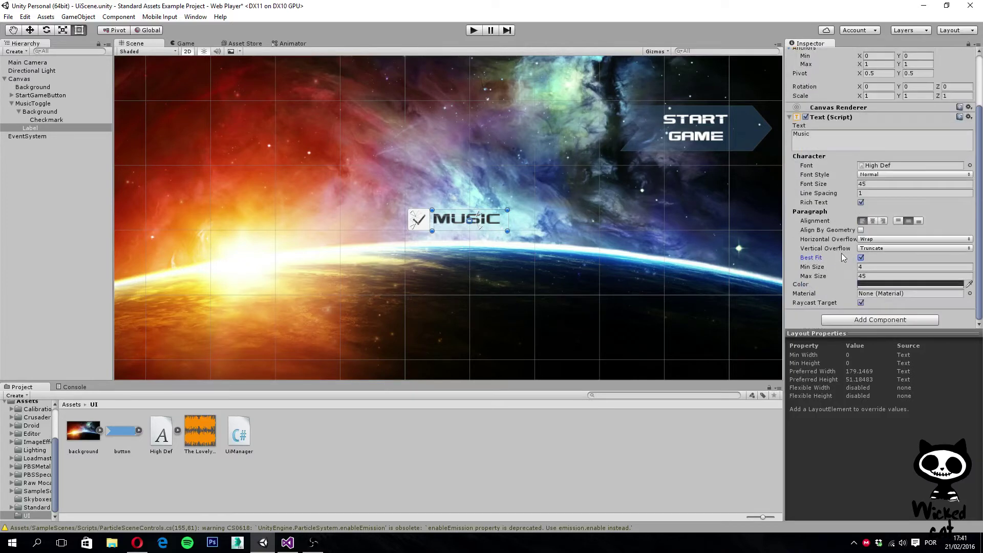
{"action": "left_click", "coordinate": [884, 285]}
{"action": "left_click_drag", "start_coordinate": [47, 69], "coordinate": [16, 48]}
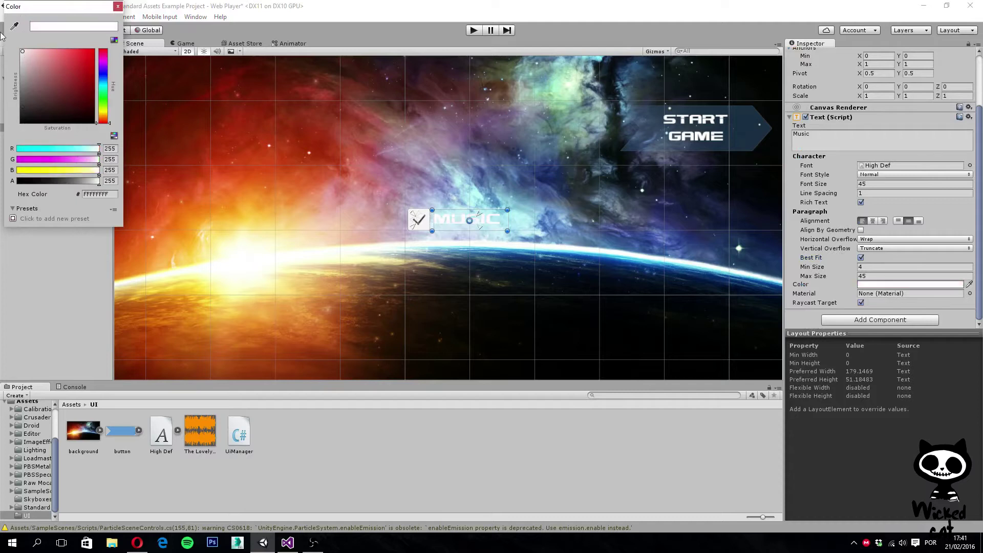
{"action": "left_click", "coordinate": [118, 6]}
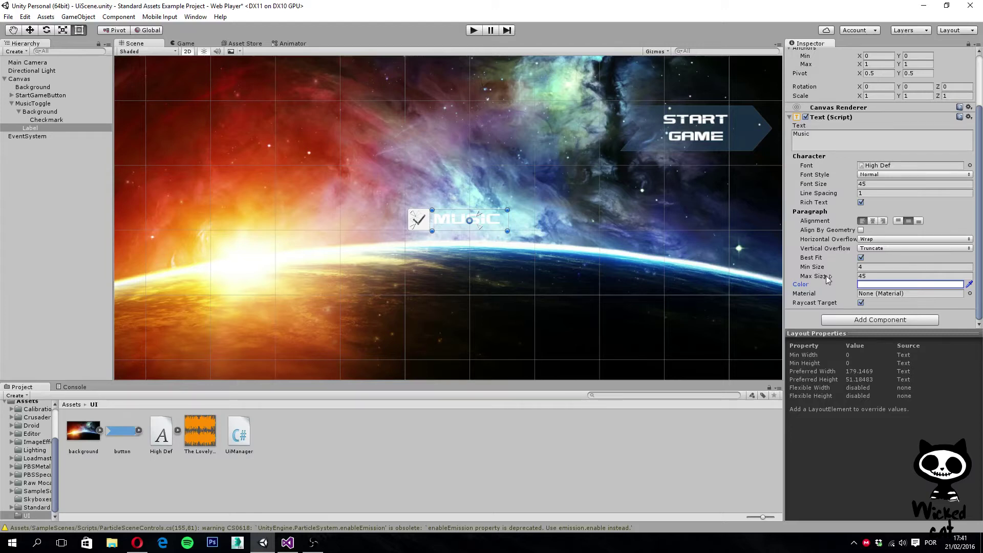
- Color the toggle's Background with the dark blue sampled from the Start Game button and set its alpha to 20
{"action": "left_click", "coordinate": [43, 113]}
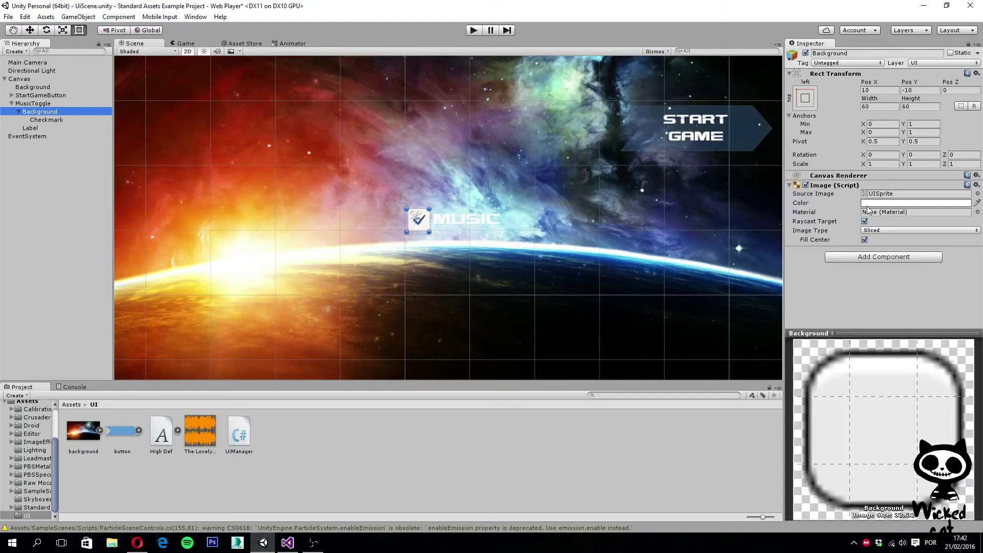
{"action": "left_click", "coordinate": [978, 203]}
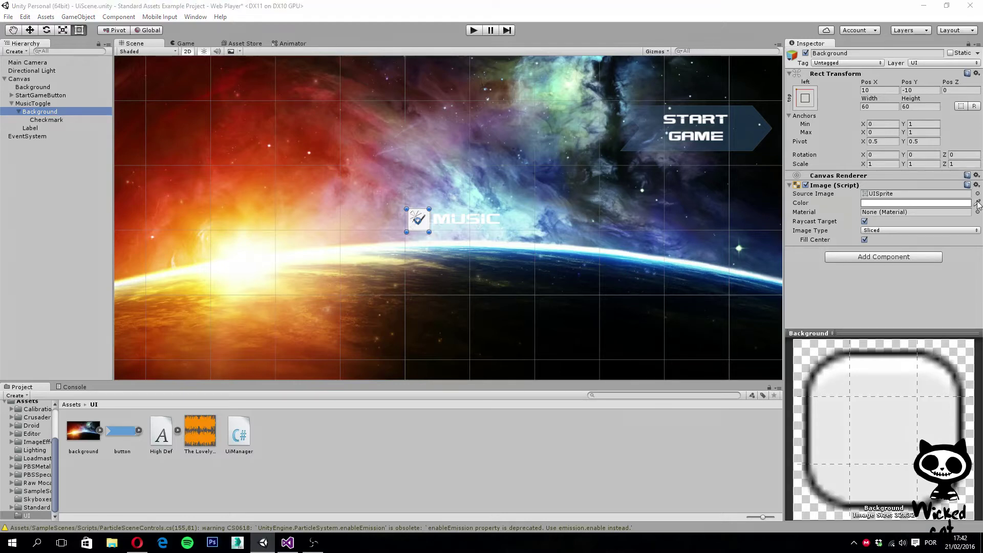
{"action": "left_click", "coordinate": [742, 135]}
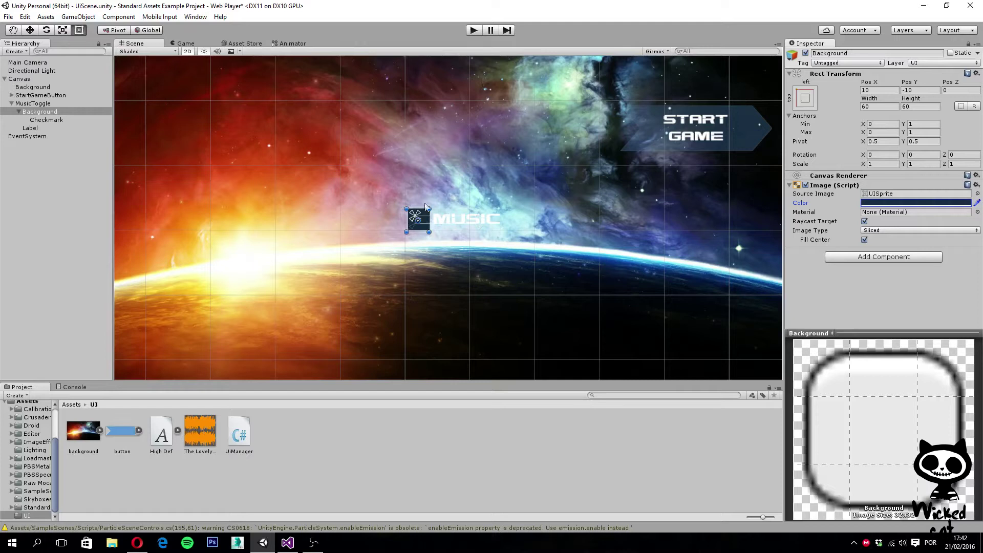
{"action": "left_click", "coordinate": [902, 204]}
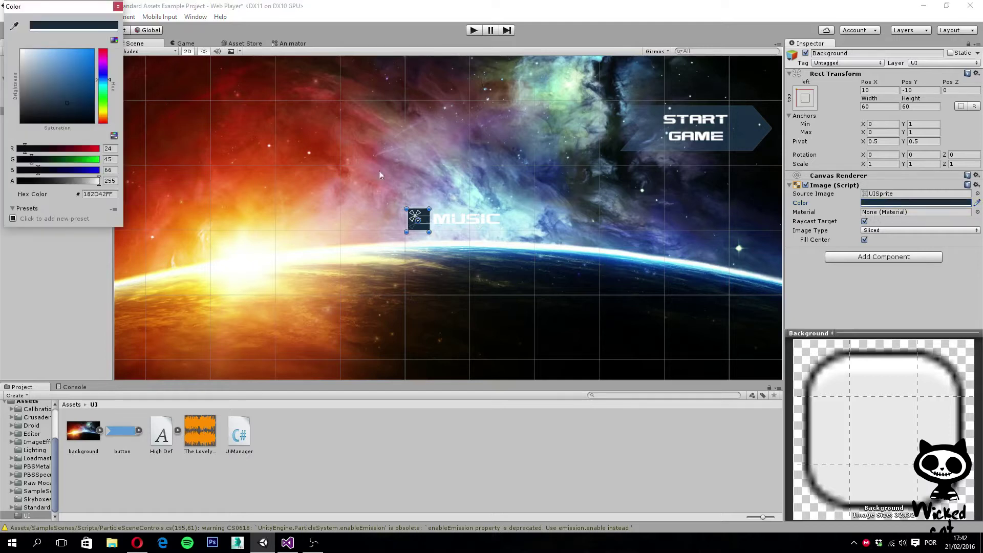
{"action": "left_click", "coordinate": [109, 181]}
{"action": "type", "text": "20"}
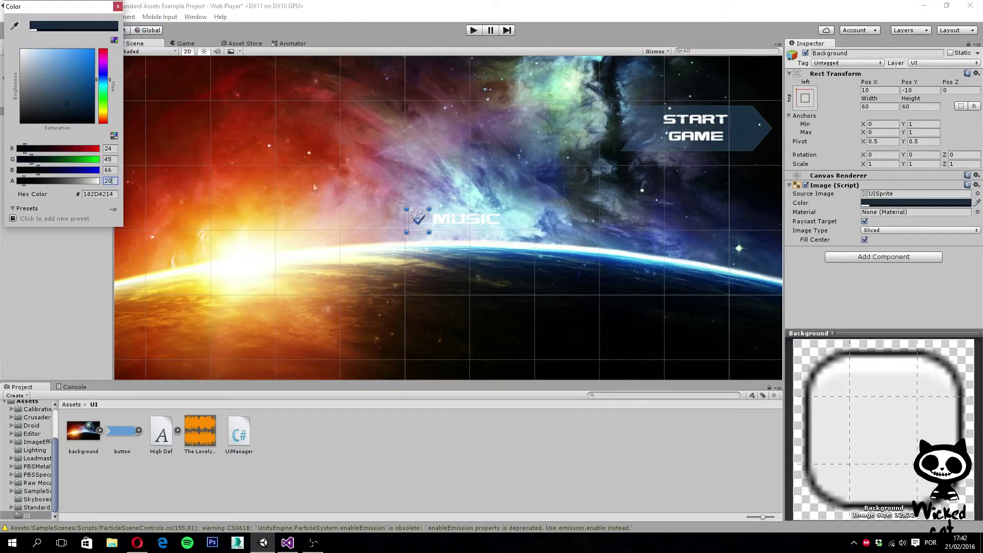
{"action": "left_click", "coordinate": [840, 291]}
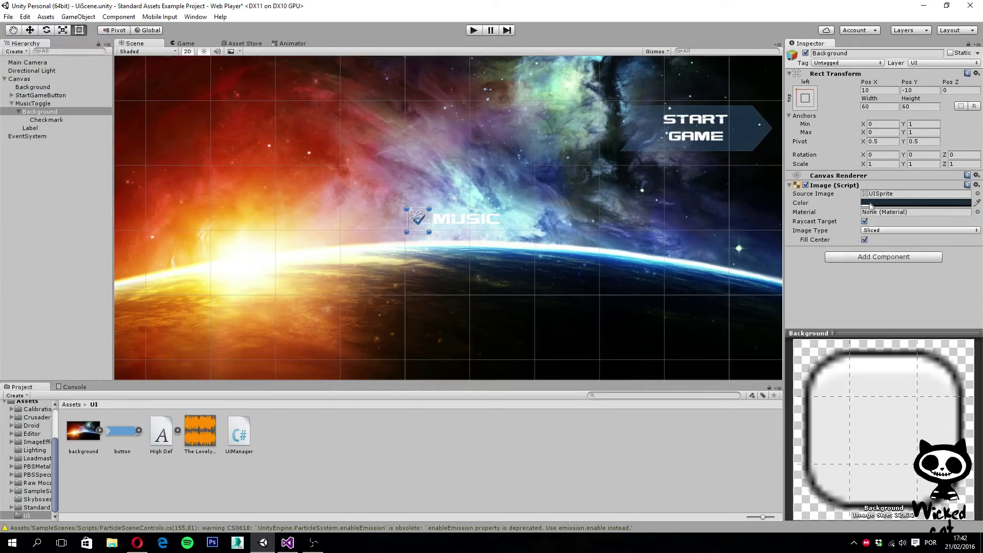
- Check the toggle Background's color, try a different color on the Checkmark image and return it to white
{"action": "left_click", "coordinate": [871, 205]}
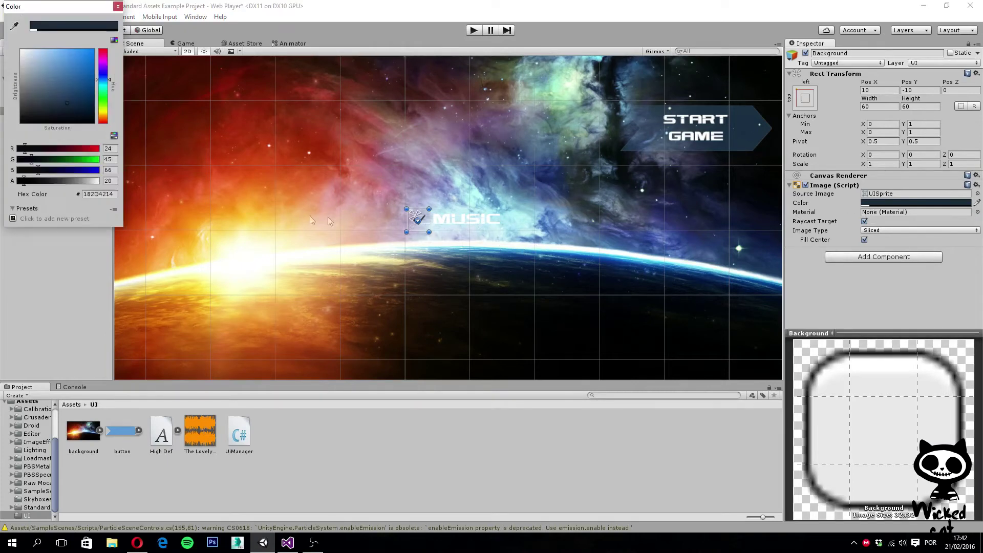
{"action": "left_click", "coordinate": [118, 6]}
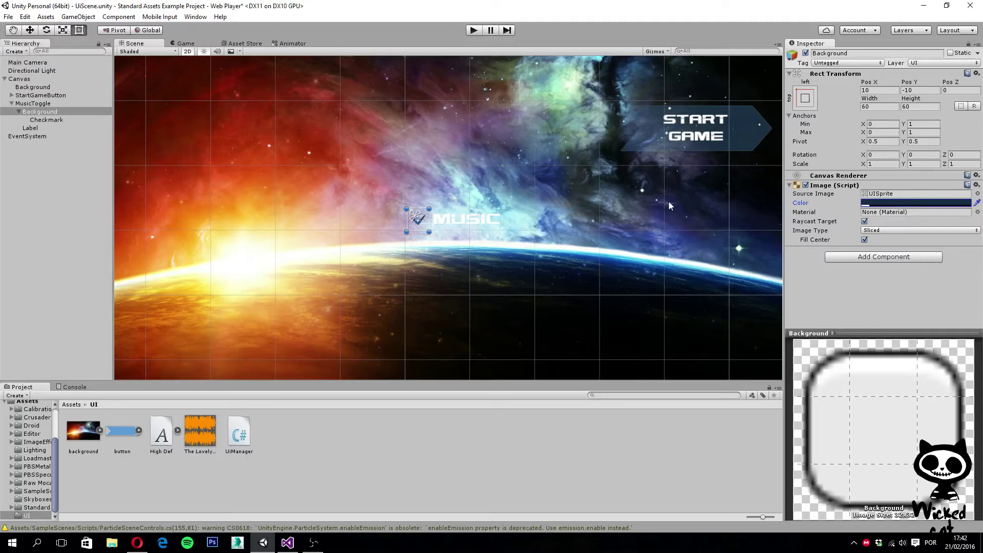
{"action": "left_click", "coordinate": [59, 122]}
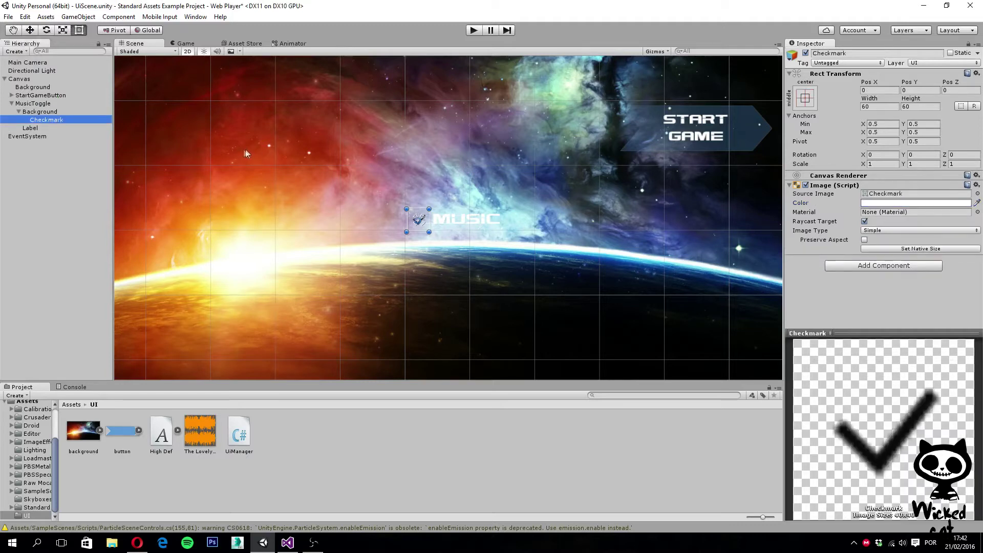
{"action": "left_click", "coordinate": [866, 203]}
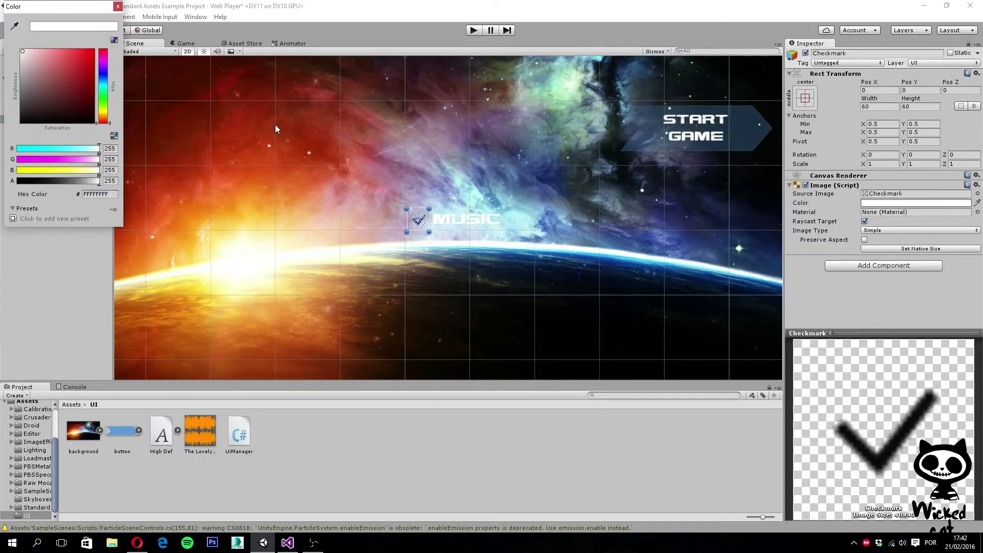
{"action": "mouse_move", "coordinate": [51, 115]}
{"action": "left_mouse_down"}
{"action": "mouse_move", "coordinate": [49, 133]}
{"action": "mouse_move", "coordinate": [21, 50]}
{"action": "left_mouse_up"}
{"action": "left_click", "coordinate": [118, 7]}
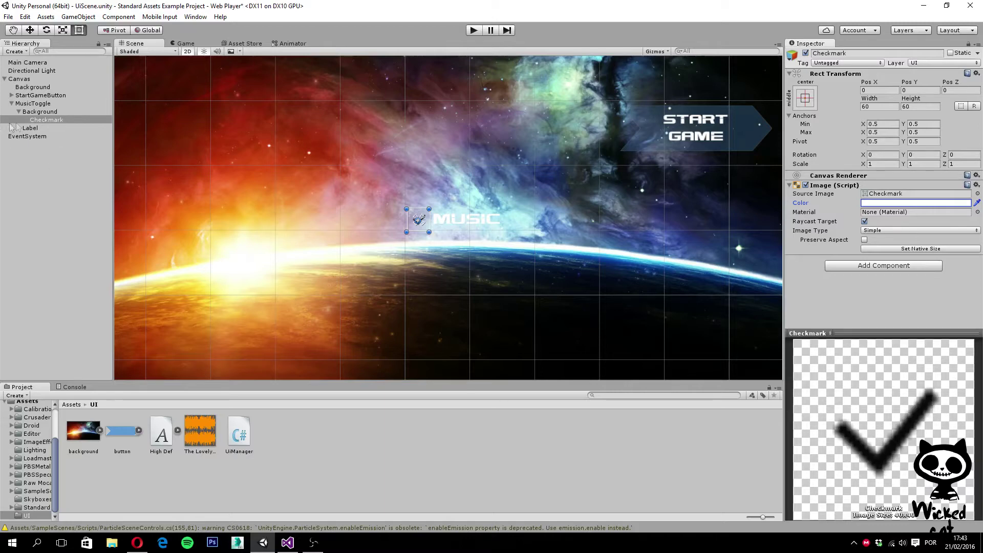
- Position the MusicToggle at Pos X -280 and Pos Y -860, below the Start Game button
{"action": "left_click", "coordinate": [32, 103]}
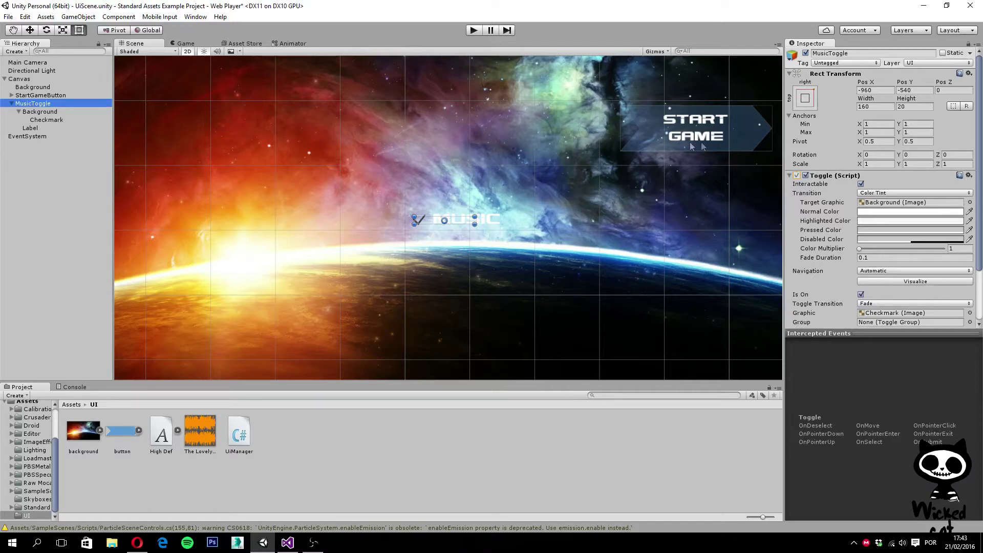
{"action": "left_click", "coordinate": [879, 91]}
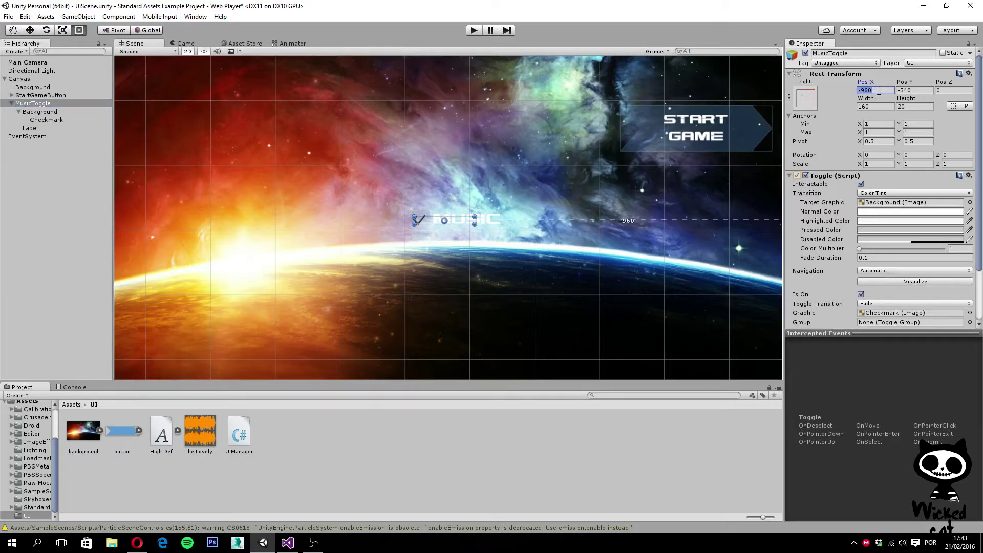
{"action": "type", "text": "-280"}
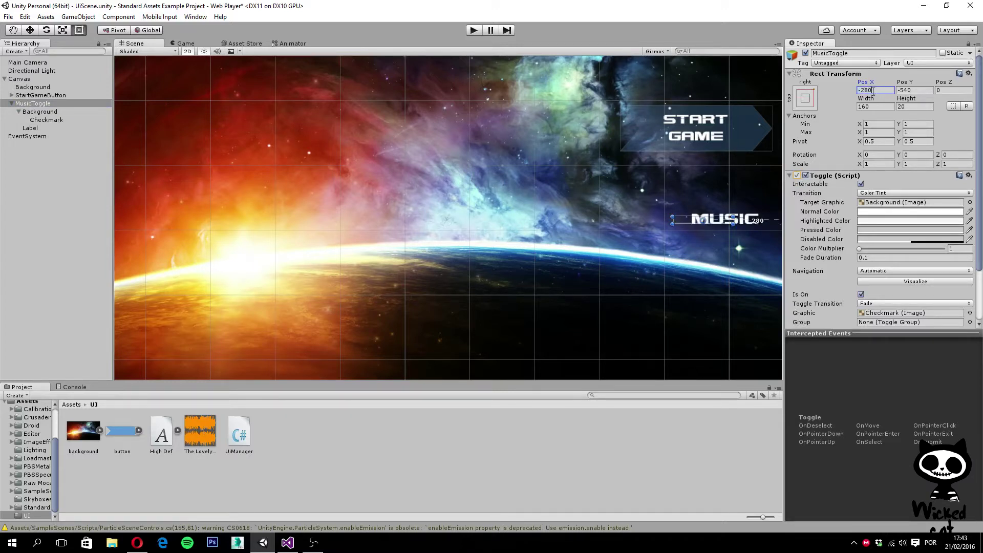
{"action": "left_click", "coordinate": [918, 89]}
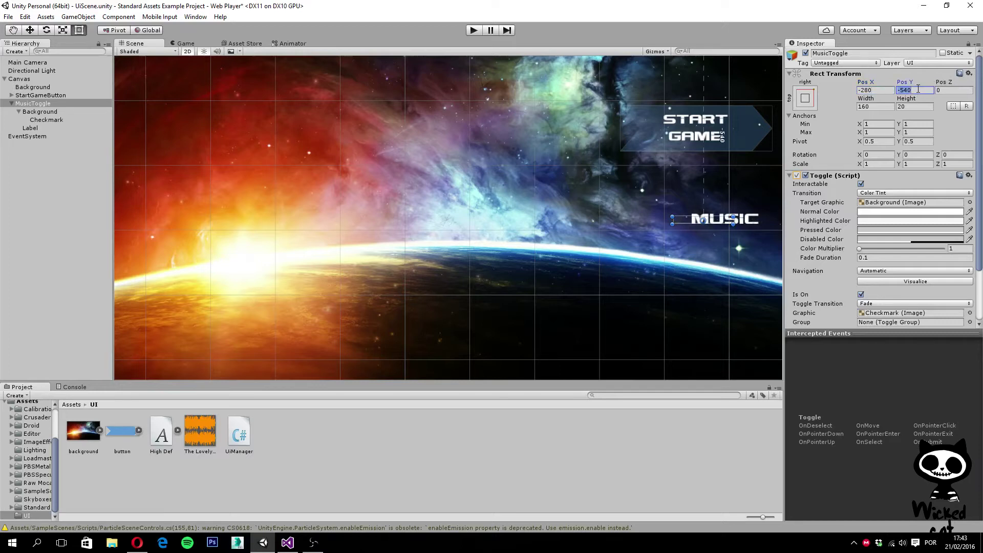
{"action": "type", "text": "-860"}
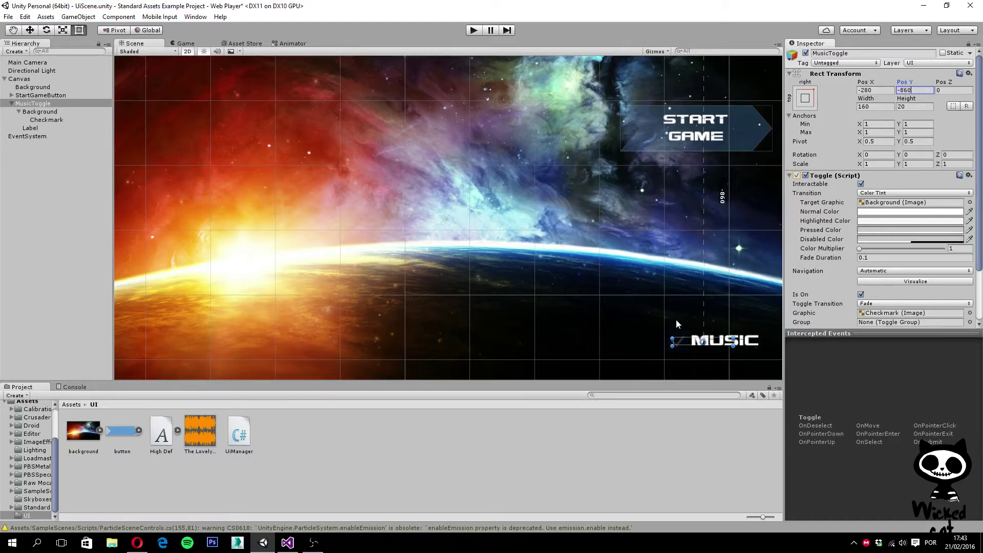
- Play the scene, switch the Music toggle off and on to test it, and stop playback
{"action": "left_click", "coordinate": [469, 31]}
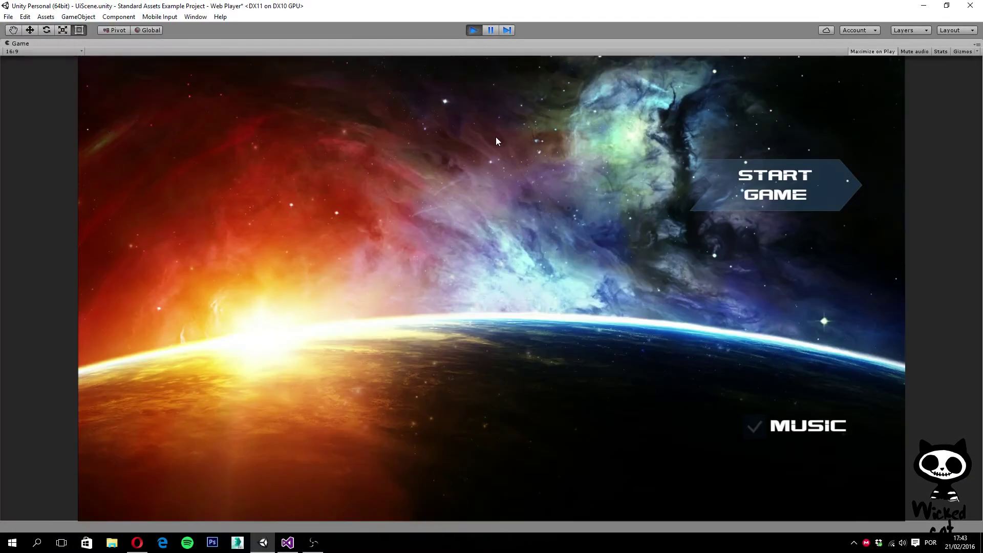
{"action": "left_click", "coordinate": [753, 429]}
{"action": "left_click", "coordinate": [755, 429]}
{"action": "left_click", "coordinate": [474, 29]}
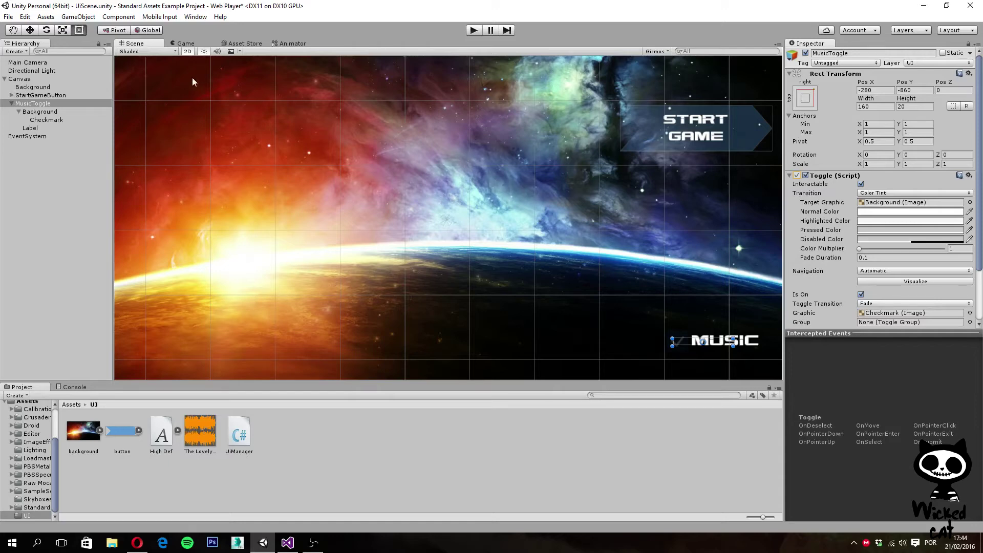
- Add an Audio Source component to the Canvas and enable its Loop option
{"action": "left_click", "coordinate": [19, 80]}
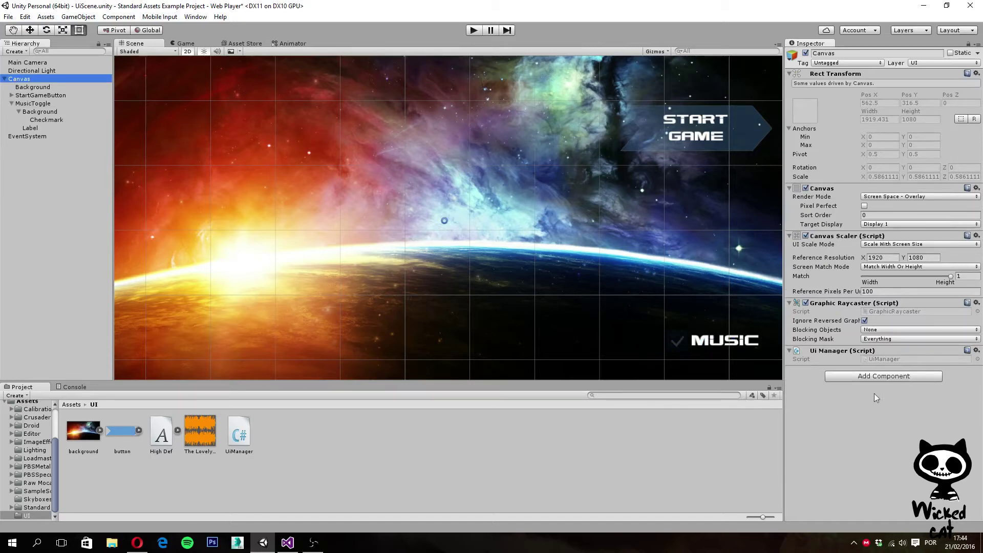
{"action": "left_click", "coordinate": [902, 379]}
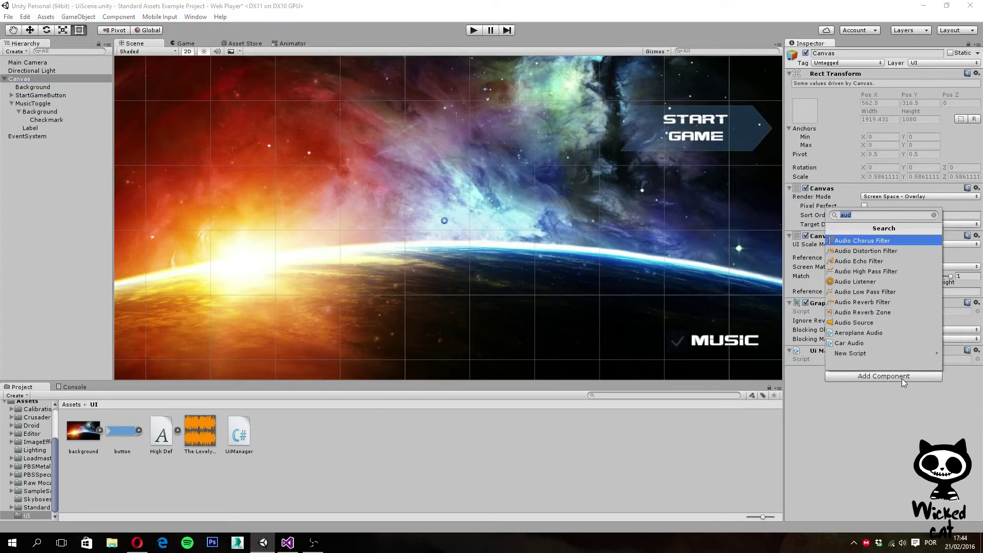
{"action": "type", "text": "audio"}
{"action": "left_click", "coordinate": [847, 324]}
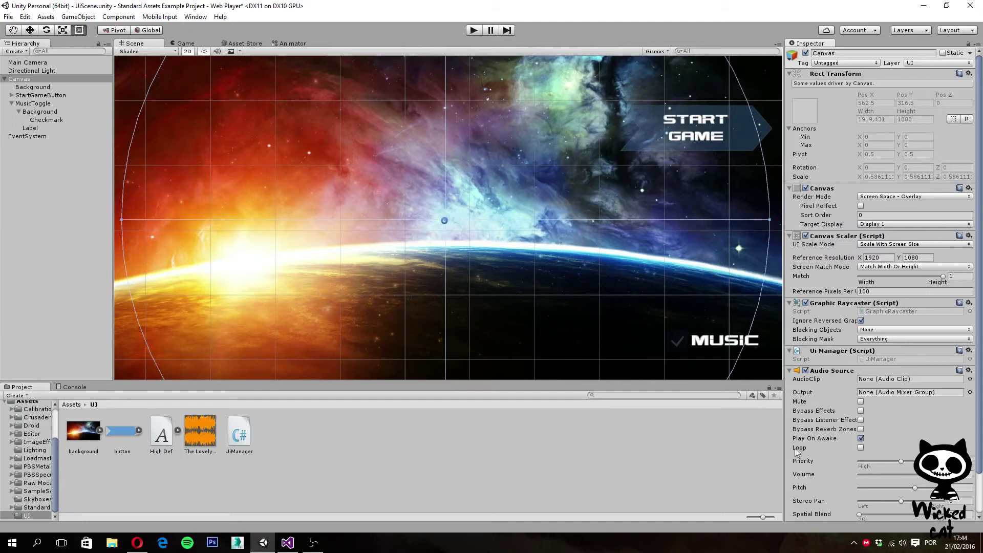
{"action": "left_click", "coordinate": [861, 448]}
- Assign The Lovely You audio file from the UI folder as the AudioClip of the Canvas's Audio Source
{"action": "left_click", "coordinate": [195, 433]}
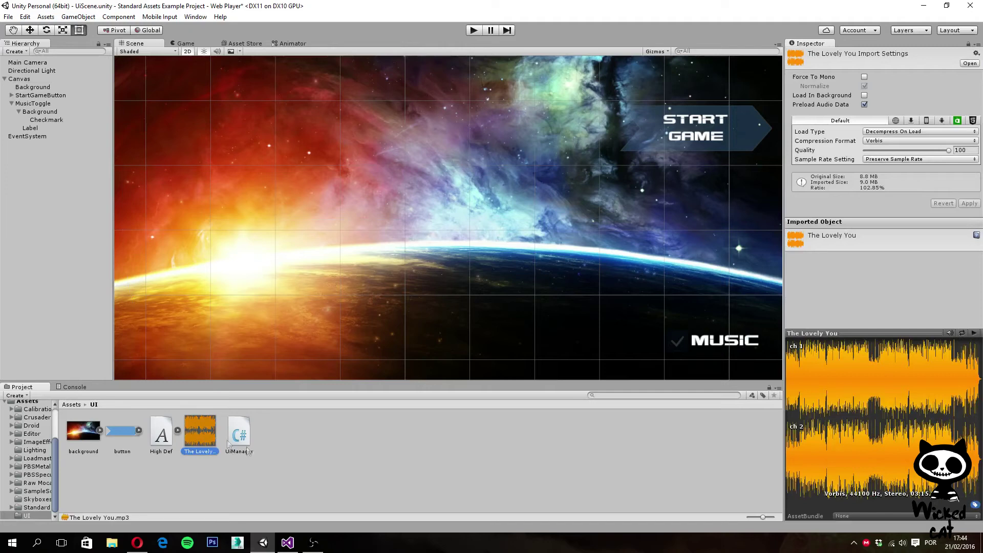
{"action": "left_click", "coordinate": [20, 79]}
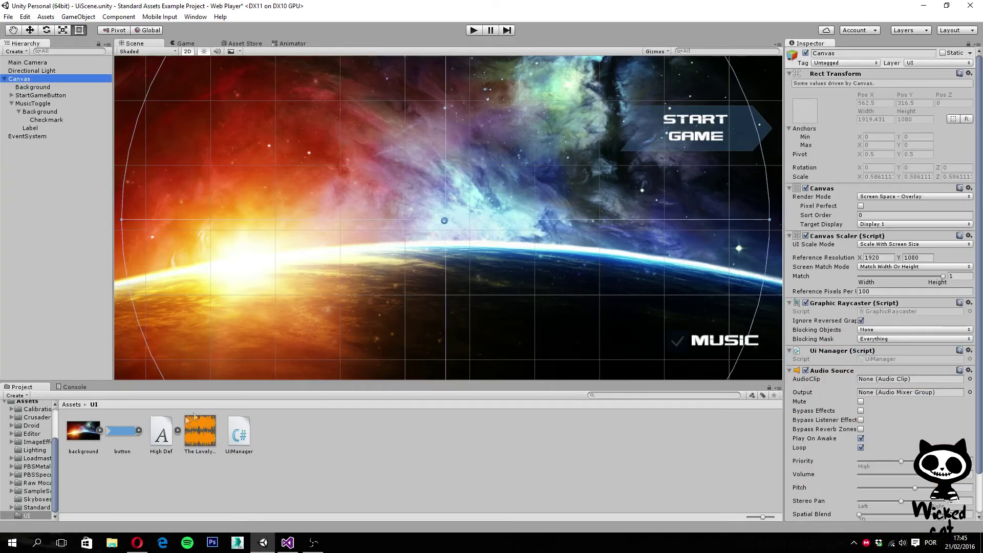
{"action": "left_click_drag", "start_coordinate": [200, 431], "coordinate": [900, 384]}
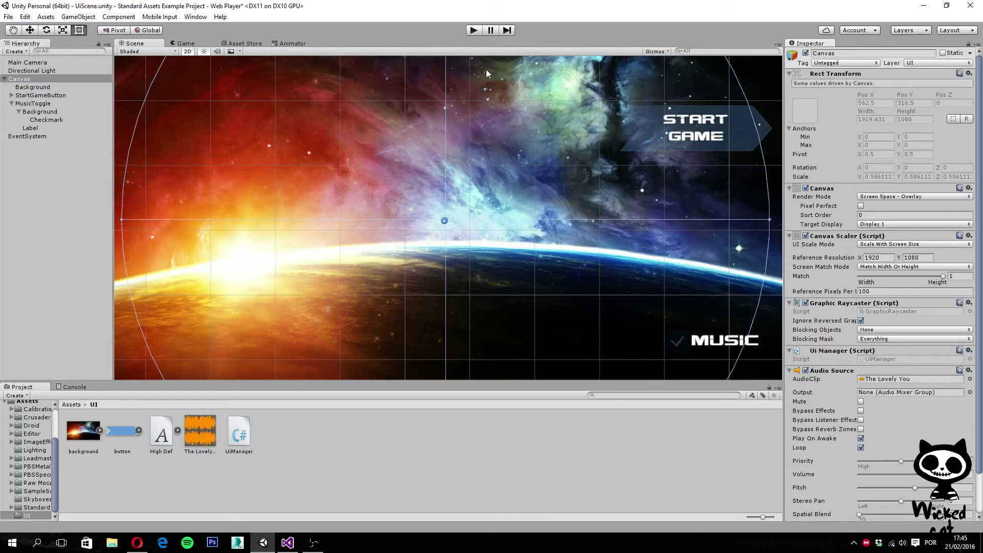
- Play the scene to test the background music with the Music toggle switched, and stop playback
{"action": "left_click", "coordinate": [472, 31]}
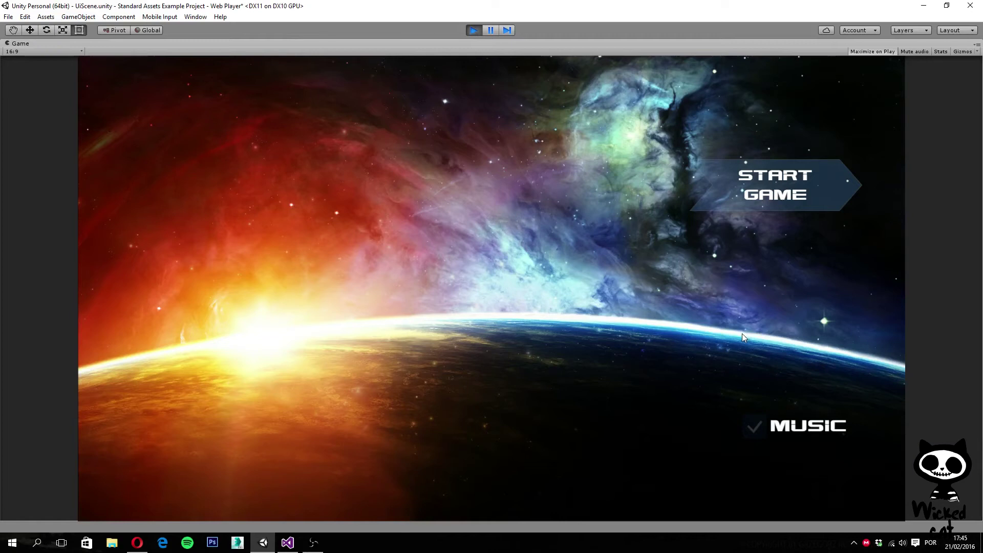
{"action": "left_click", "coordinate": [754, 429]}
{"action": "left_click", "coordinate": [473, 30]}
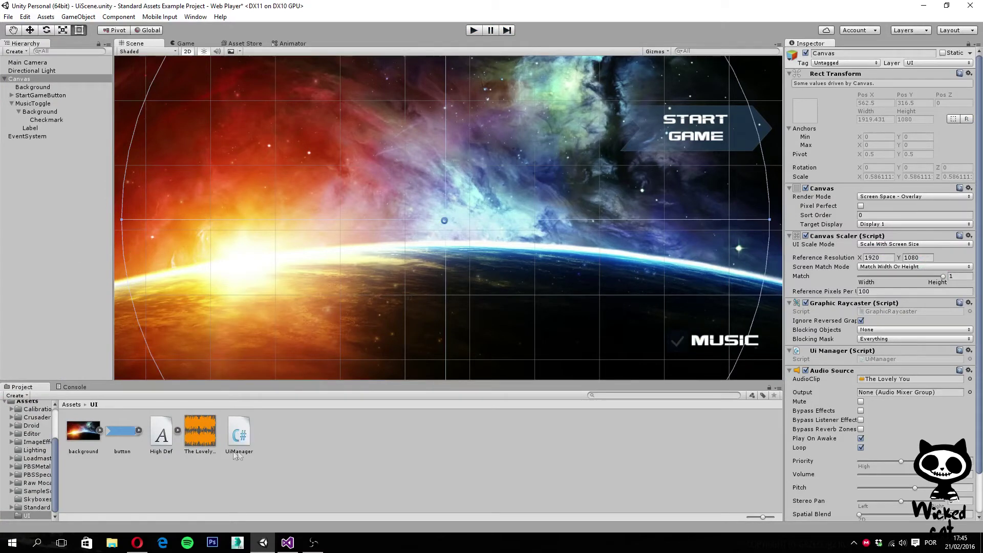
- Switch to Visual Studio and declare the field "private AudioSource audio;" at the start of the UiManager class
{"action": "left_click", "coordinate": [286, 544]}
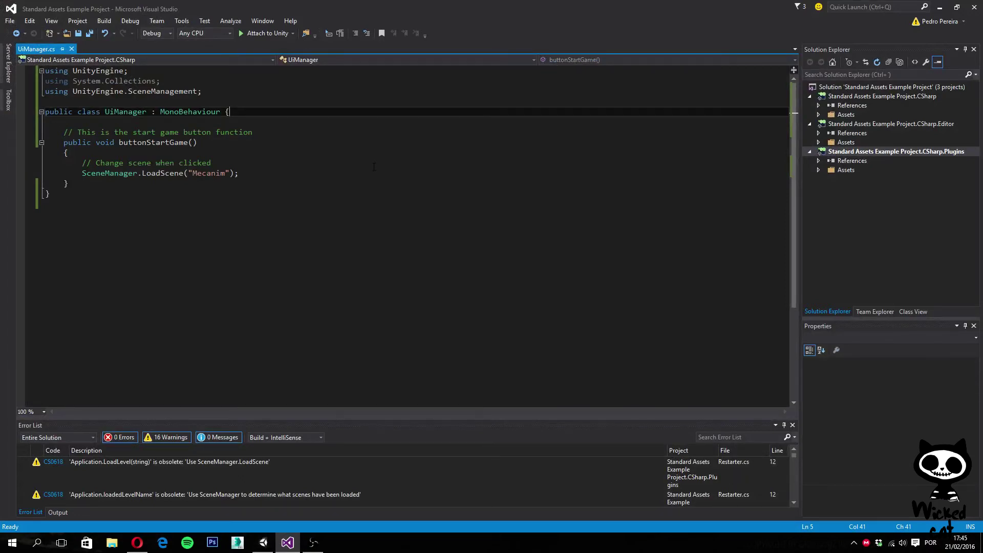
{"action": "key", "text": "Return"}
{"action": "key", "text": "Return"}
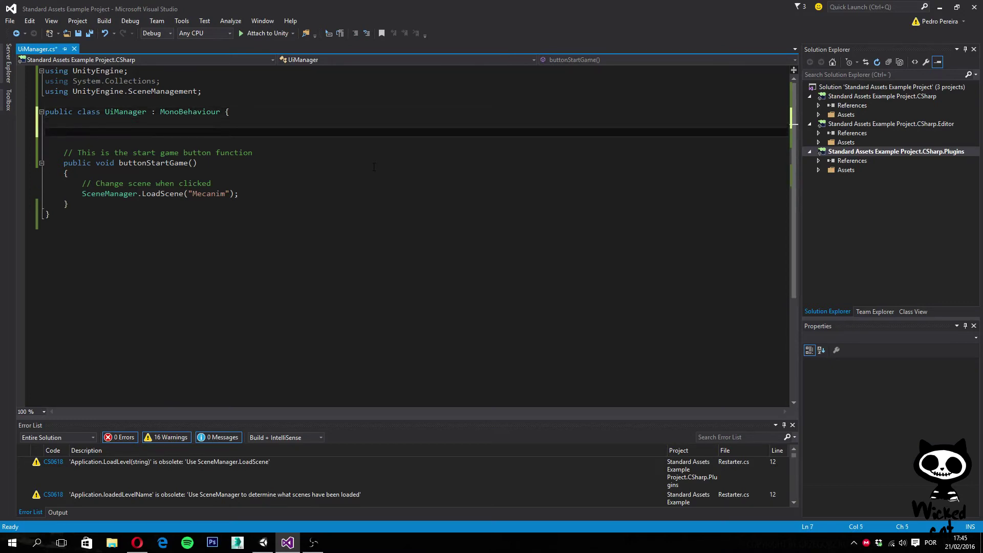
{"action": "type", "text": "private "}
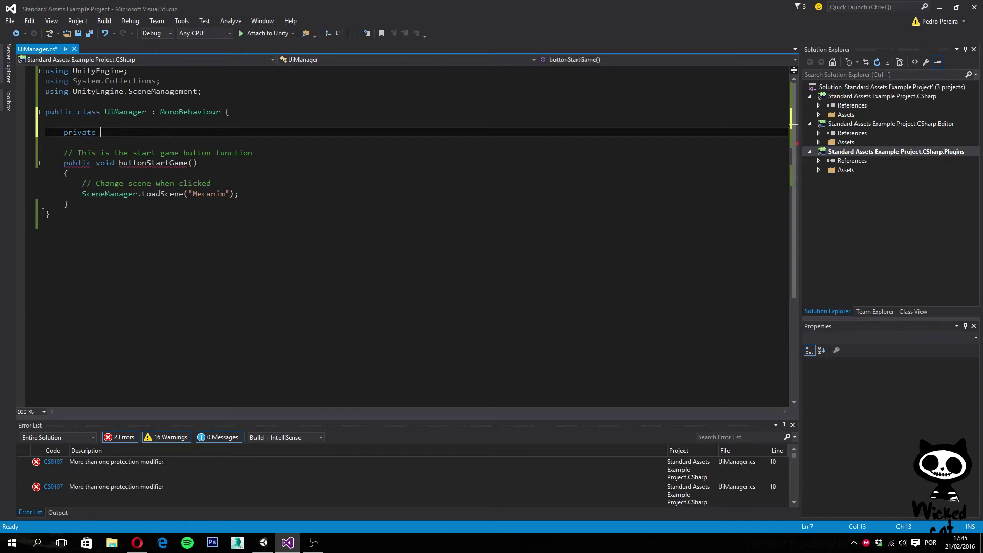
{"action": "type", "text": "au"}
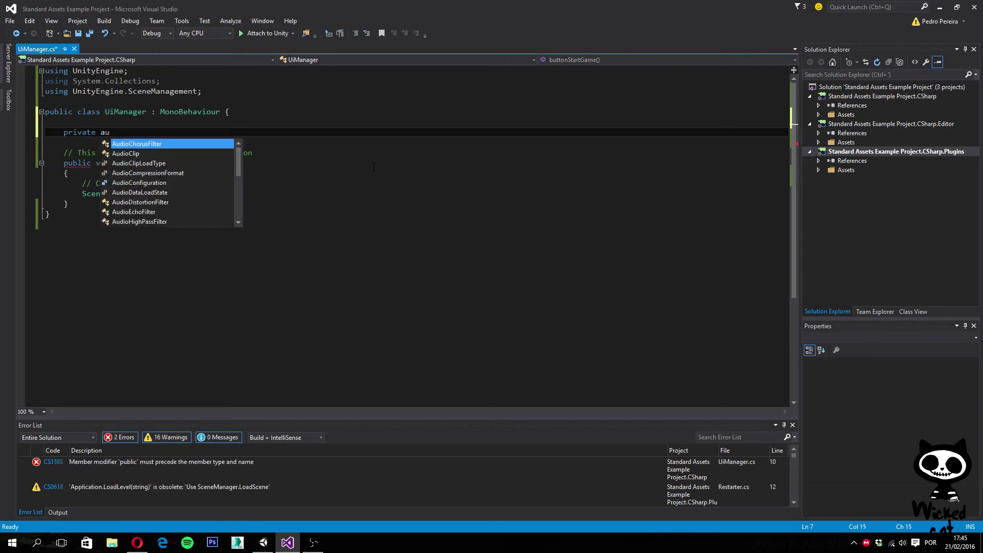
{"action": "key", "text": "Down"}
{"action": "key", "text": "Down"}
{"action": "key", "text": "Down"}
{"action": "key", "text": "Down"}
{"action": "key", "text": "Down"}
{"action": "key", "text": "Down"}
{"action": "key", "text": "Down"}
{"action": "key", "text": "Down"}
{"action": "key", "text": "Down"}
{"action": "key", "text": "Down"}
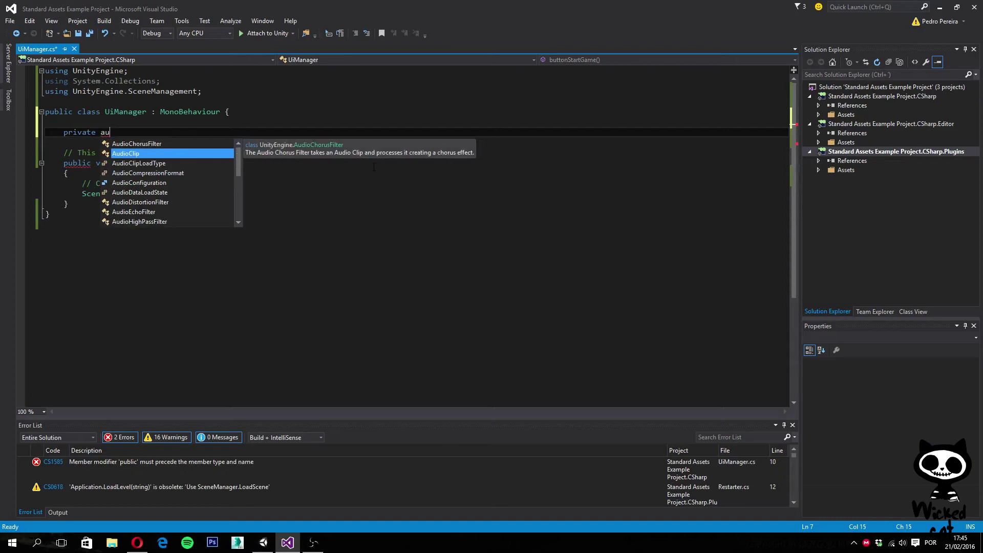
{"action": "key", "text": "Down"}
{"action": "key", "text": "Down"}
{"action": "key", "text": "Down"}
{"action": "key", "text": "Down"}
{"action": "key", "text": "Down"}
{"action": "key", "text": "Down"}
{"action": "key", "text": "Down"}
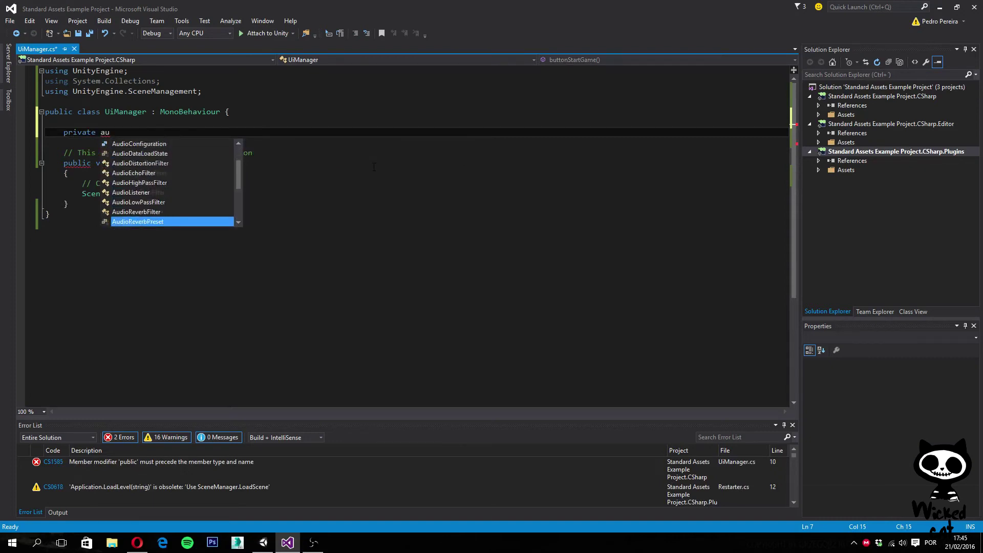
{"action": "key", "text": "Up"}
{"action": "key", "text": "Tab"}
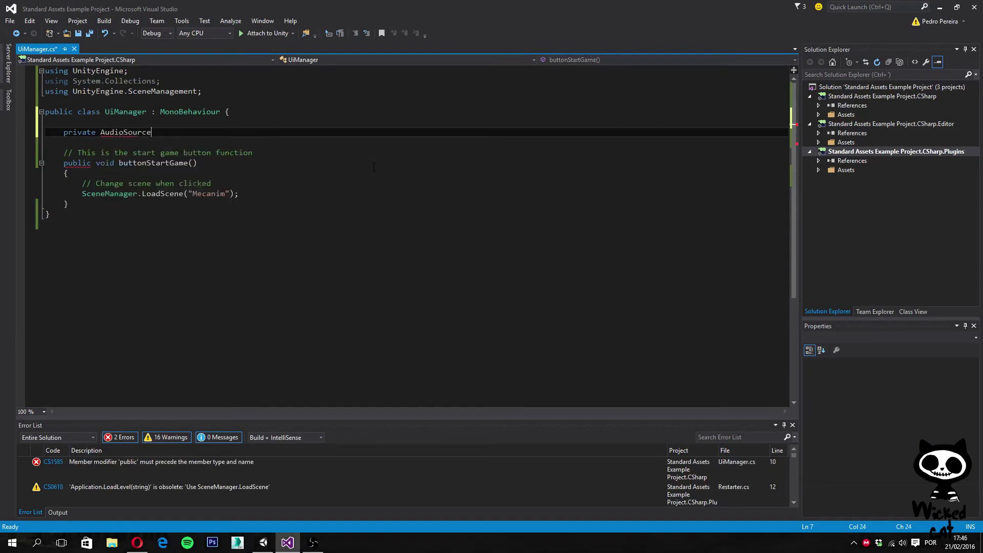
{"action": "type", "text": "audio"}
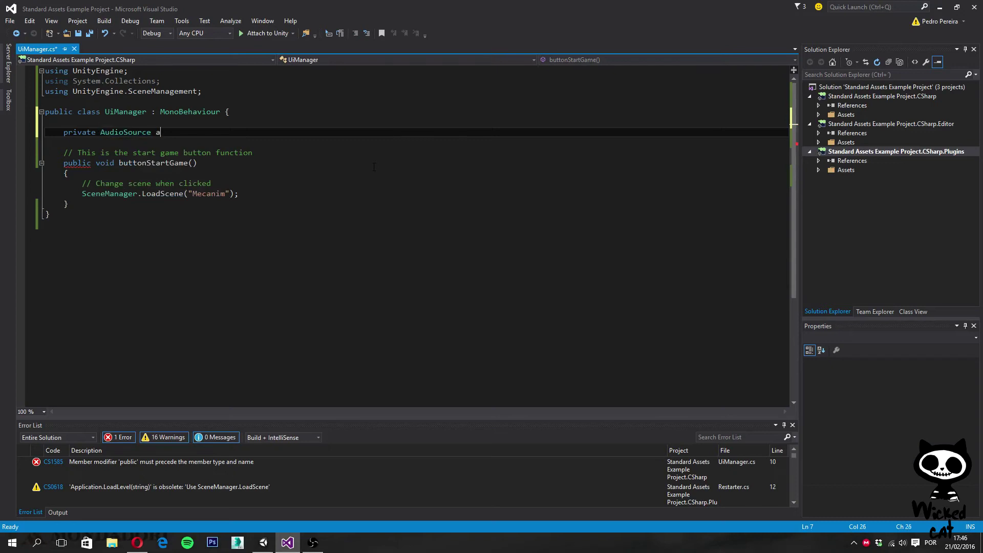
{"action": "type", "text": ";"}
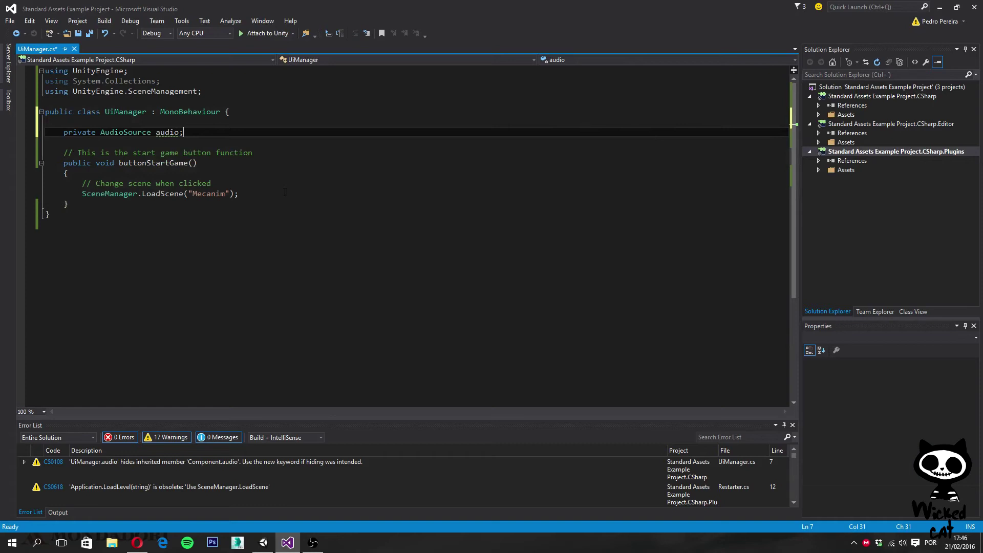
- Add an empty "public void Start()" method with braces below the audio field in the UiManager class
{"action": "key", "text": "Return"}
{"action": "key", "text": "Return"}
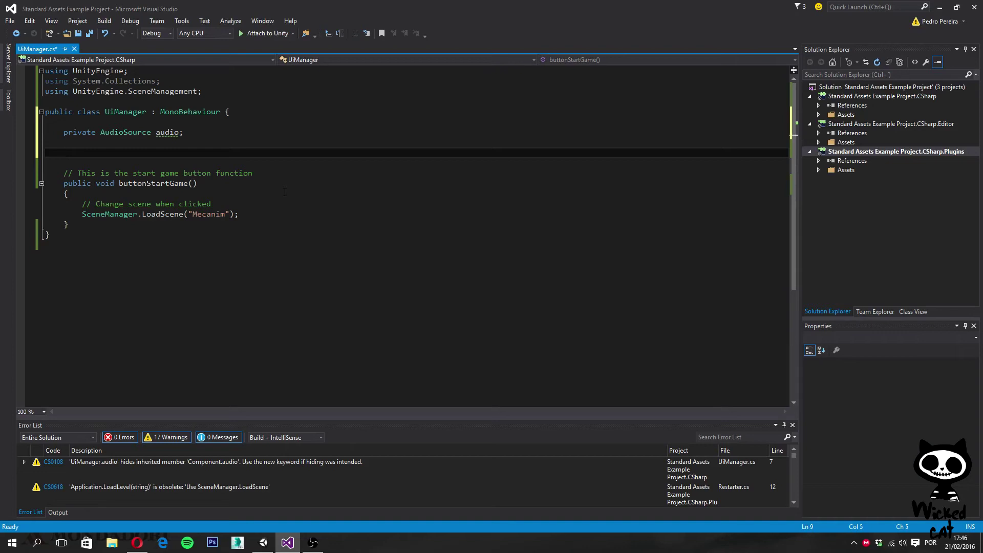
{"action": "type", "text": "public "}
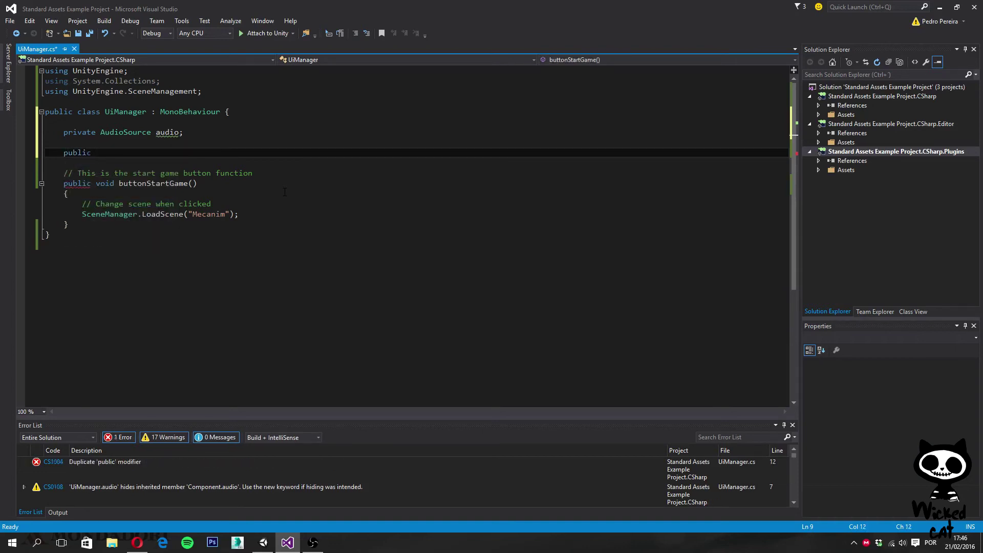
{"action": "type", "text": "void S"}
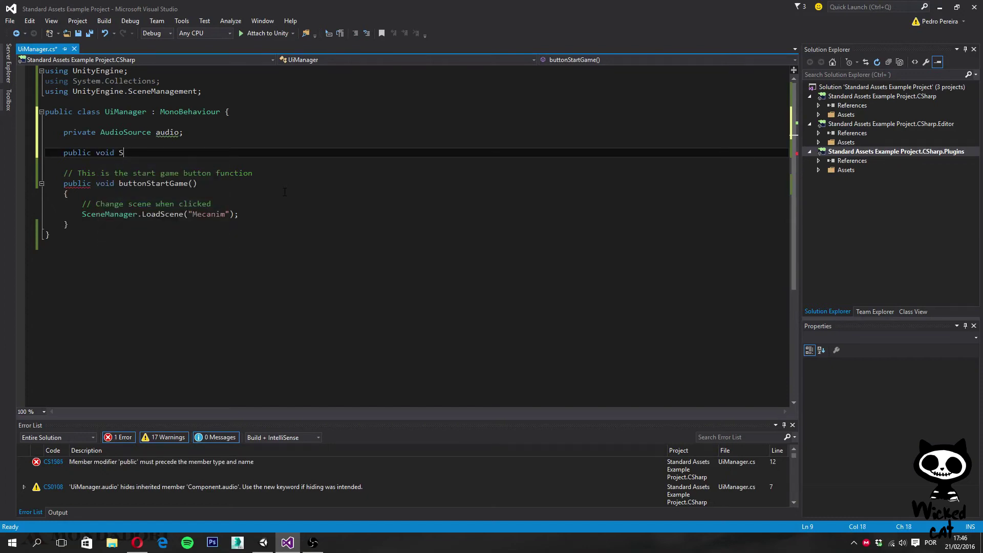
{"action": "type", "text": "tart()"}
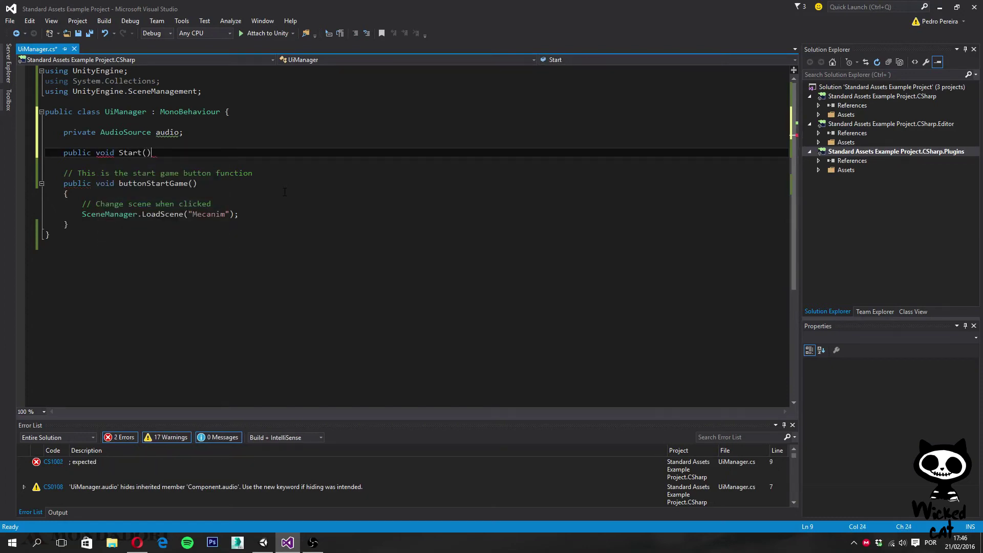
{"action": "key", "text": "Return"}
{"action": "type", "text": "{"}
{"action": "key", "text": "Return"}
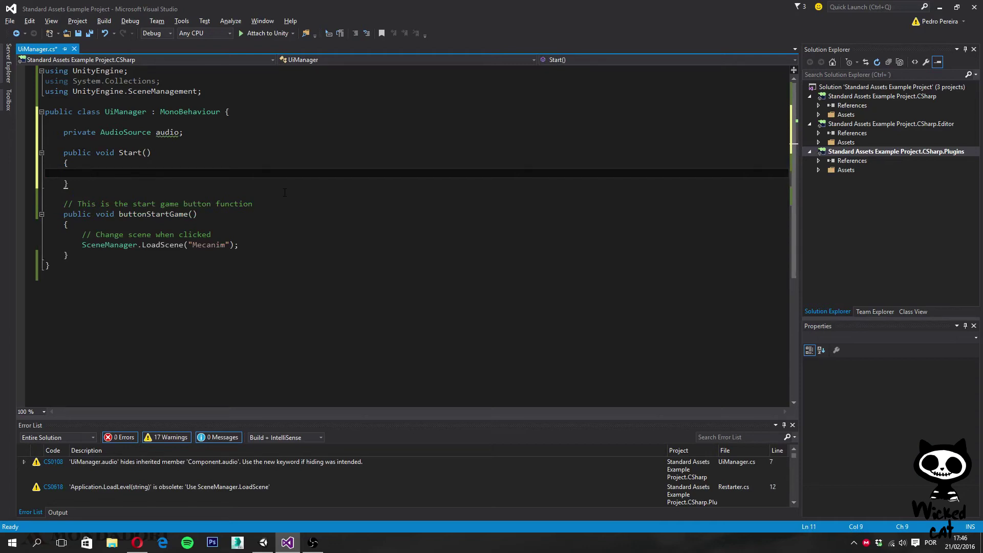
- Write "audio = GetComponent<AudioSource>();" in the body of the Start method
{"action": "type", "text": "audio"}
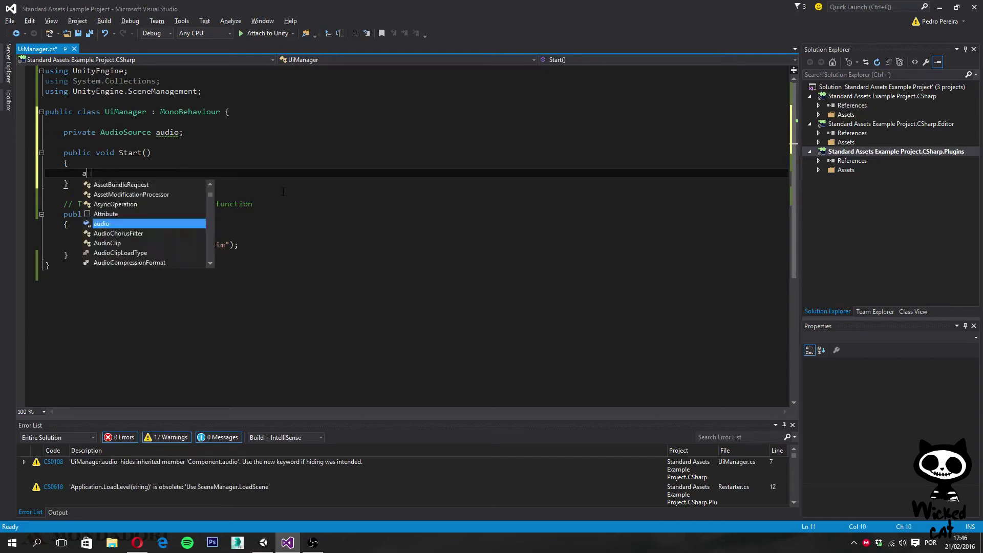
{"action": "key", "text": "Escape"}
{"action": "type", "text": "="}
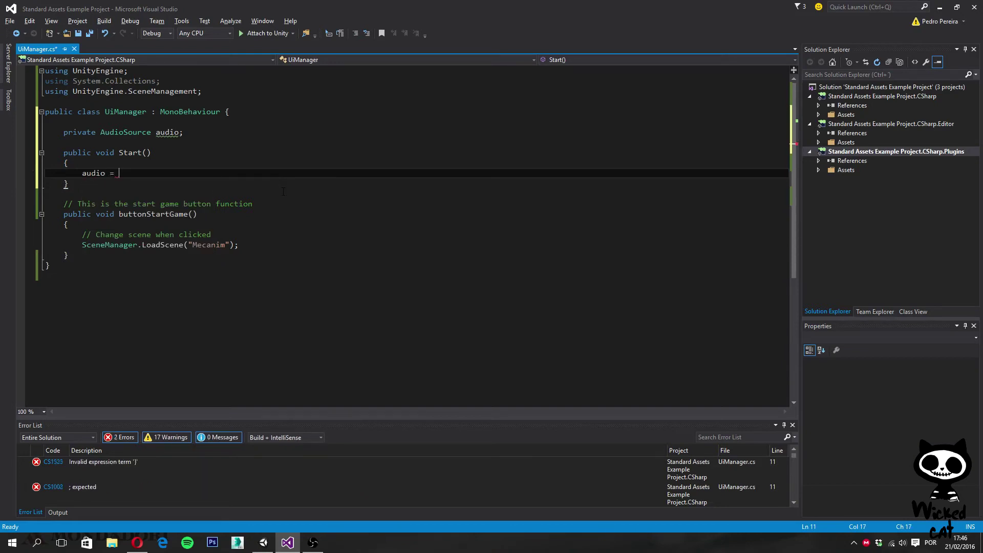
{"action": "type", "text": "GetComponent"}
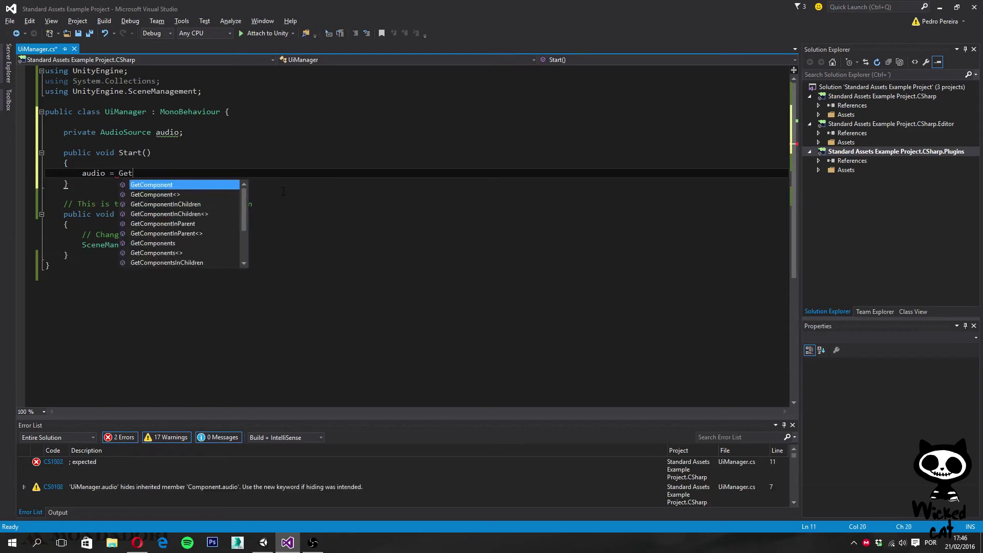
{"action": "key", "text": "Escape"}
{"action": "type", "text": "<"}
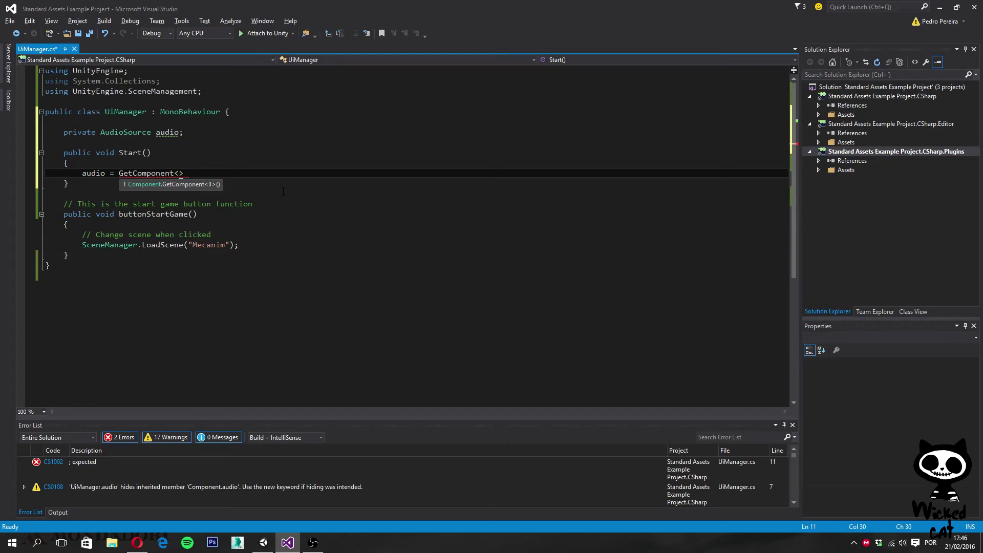
{"action": "type", "text": "Au"}
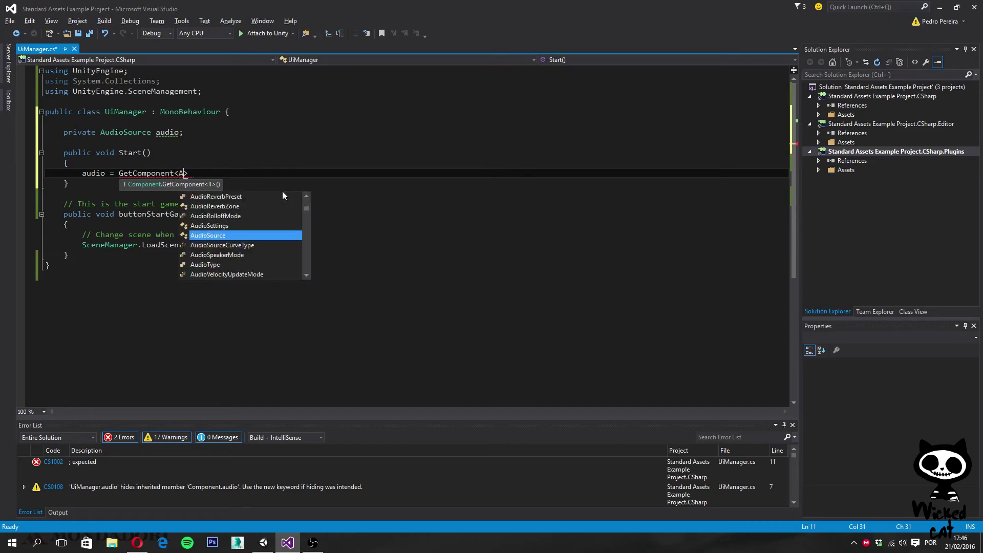
{"action": "key", "text": "Tab"}
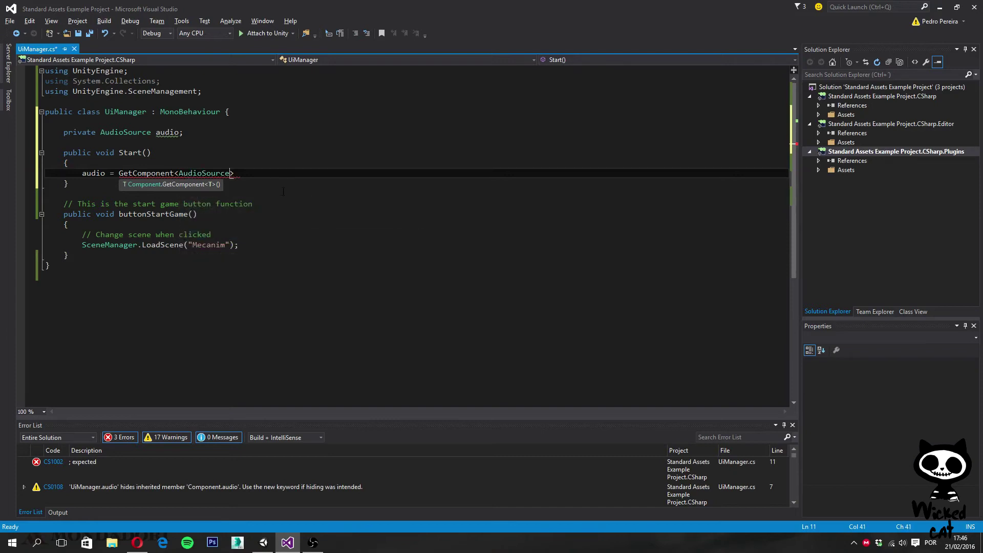
{"action": "key", "text": "Right"}
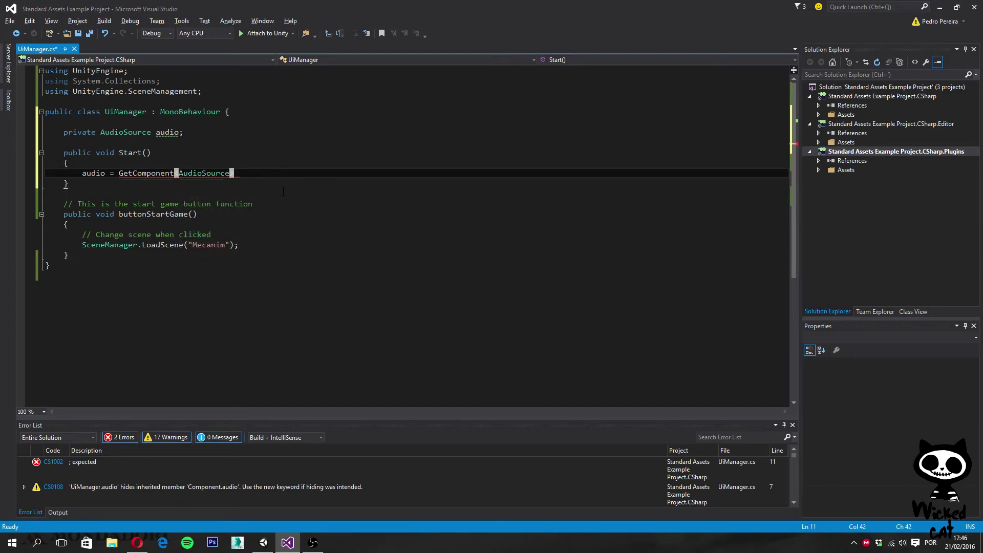
{"action": "type", "text": "();"}
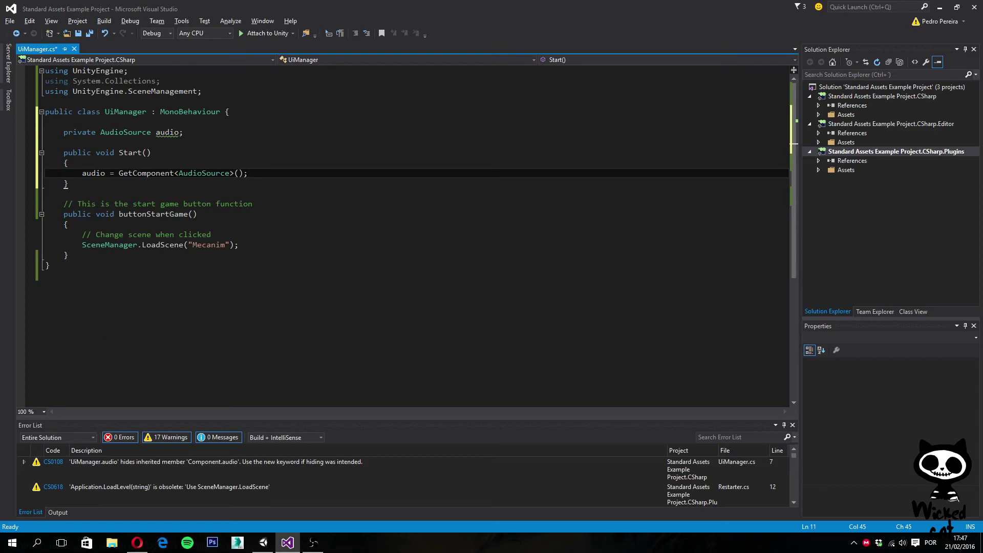
- Insert blank lines after the buttonStartGame function, before the closing brace of the class
{"action": "left_click", "coordinate": [87, 256]}
{"action": "key", "text": "Return"}
{"action": "key", "text": "Return"}
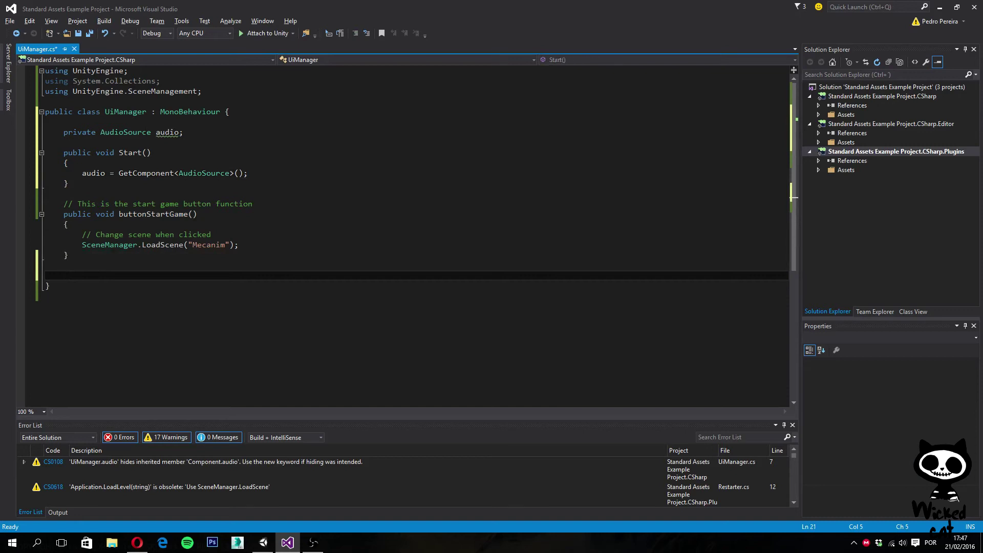
- Add the comment "// Reference to the sudio source component" after the audio field declaration
{"action": "left_click", "coordinate": [209, 131]}
{"action": "type", "text": "/// <summary>"}
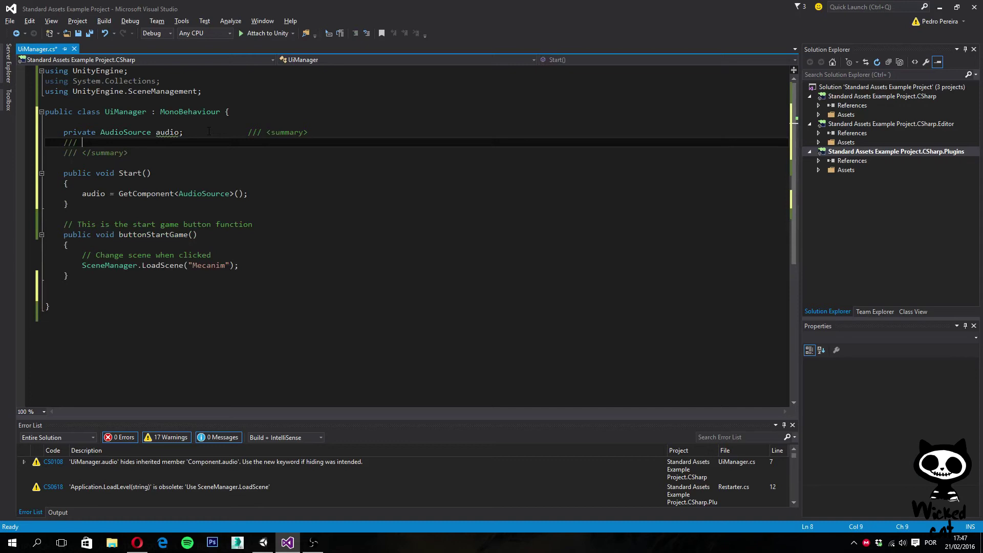
{"action": "key", "text": "ctrl+z"}
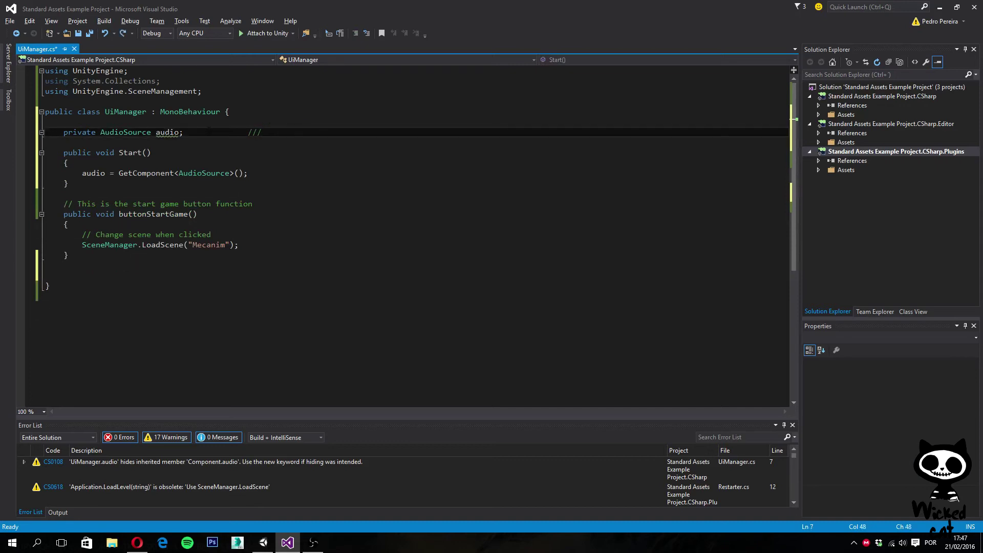
{"action": "type", "text": "Referecne"}
{"action": "key", "text": "BackSpace"}
{"action": "key", "text": "BackSpace"}
{"action": "key", "text": "BackSpace"}
{"action": "type", "text": "nce to the sudio source"}
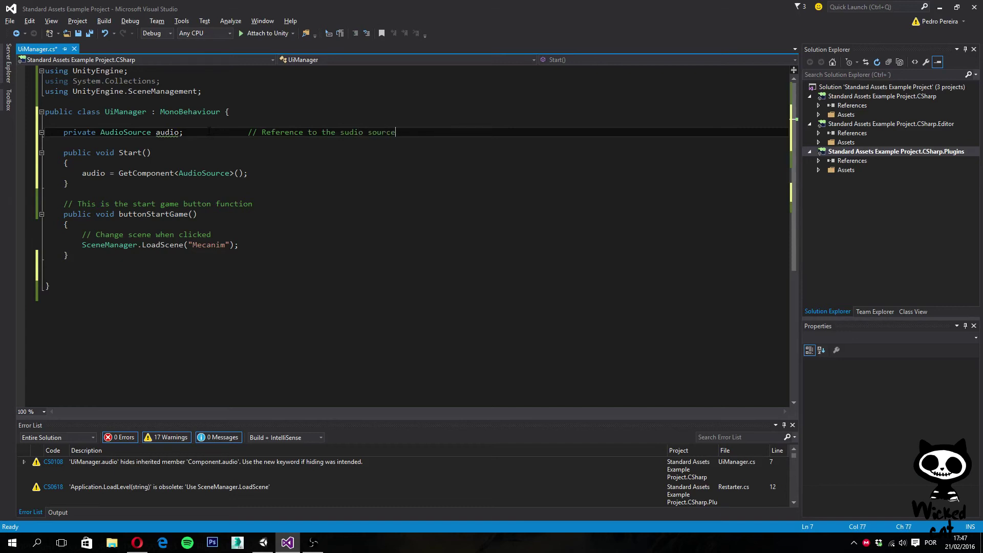
{"action": "type", "text": " component"}
{"action": "left_click", "coordinate": [134, 173]}
{"action": "left_click", "coordinate": [123, 154]}
{"action": "left_click", "coordinate": [127, 154]}
{"action": "key", "text": "Return"}
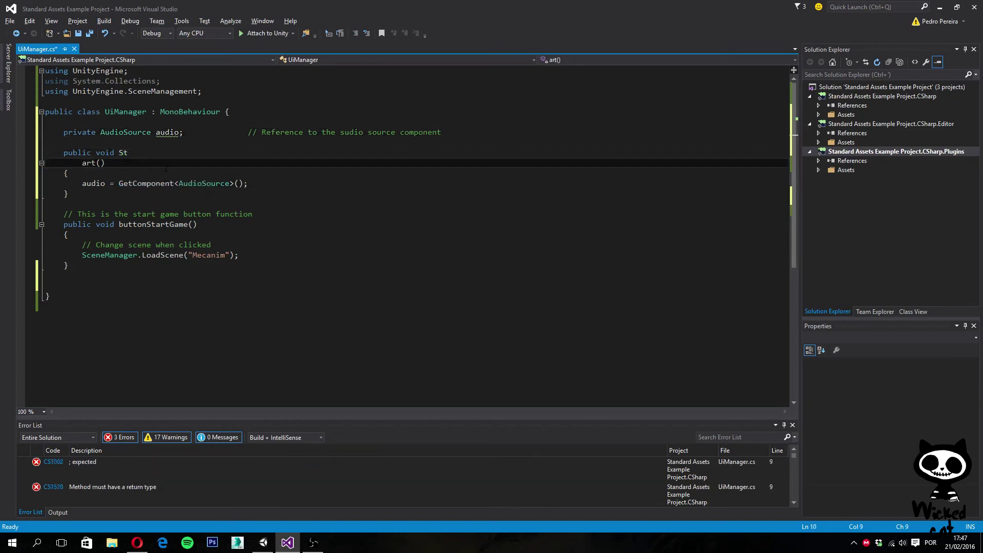
{"action": "key", "text": "ctrl+z"}
{"action": "key", "text": "ctrl+z"}
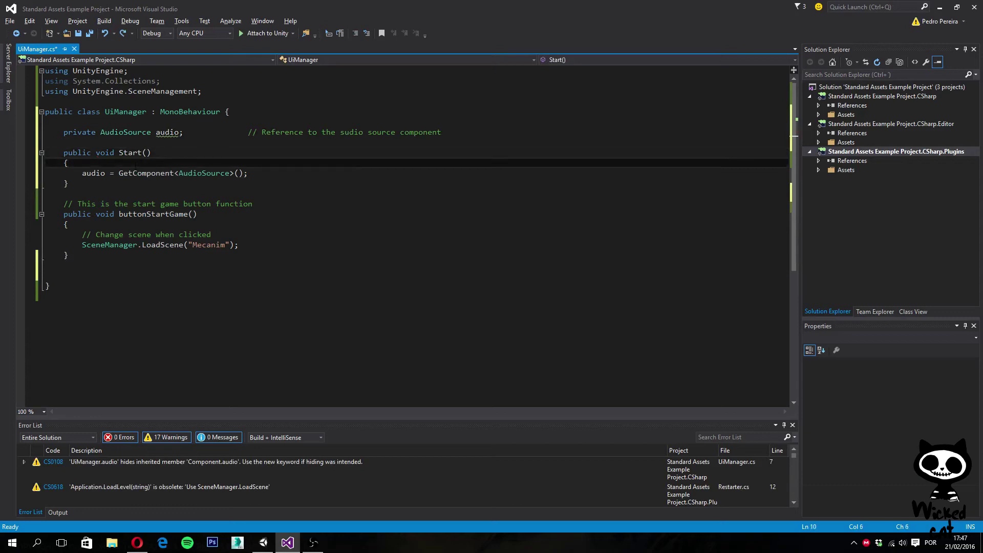
- Add the comment "// Get the audio soruce component in the game object" above the GetComponent line in Start
{"action": "type", "text": "//"}
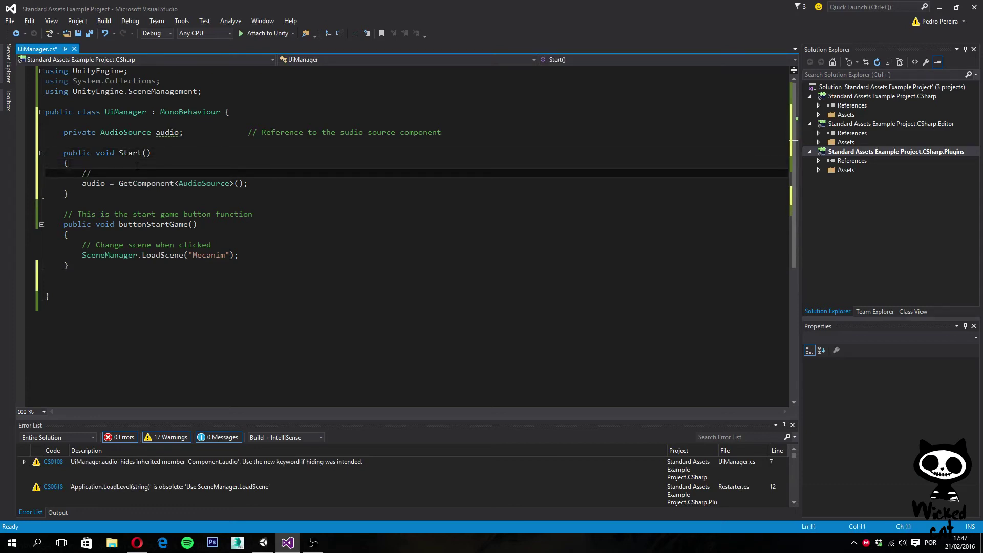
{"action": "type", "text": " Get the component"}
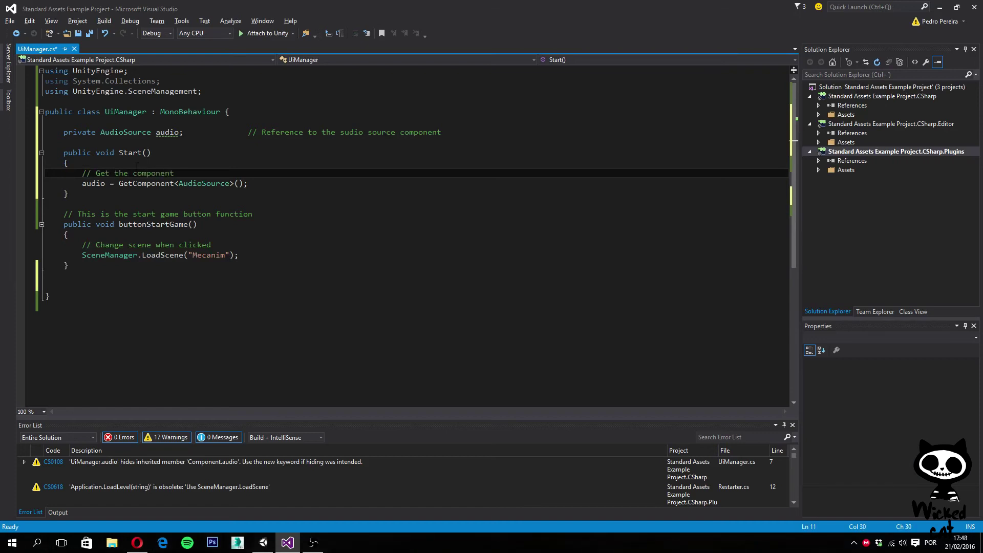
{"action": "type", "text": "audio soruce "}
{"action": "type", "text": "in the game object"}
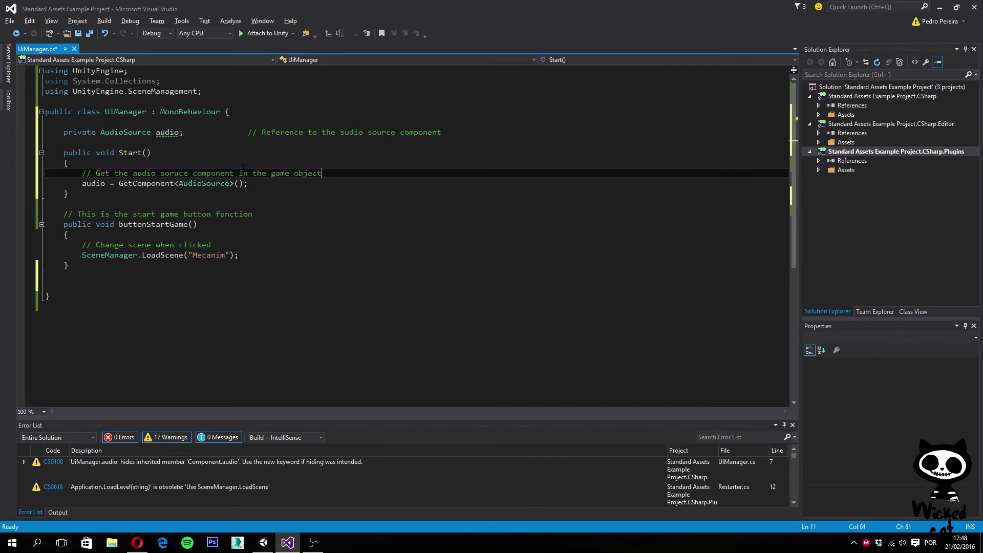
- Add a "public void musicOnOff()" method below buttonStartGame and begin its body with the keyword "if"
{"action": "left_click", "coordinate": [106, 281]}
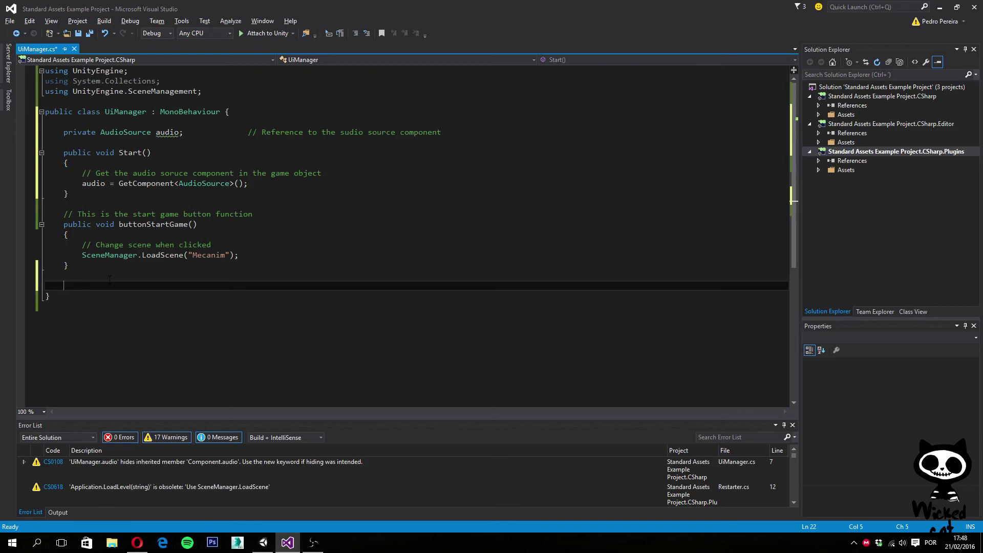
{"action": "type", "text": "public "}
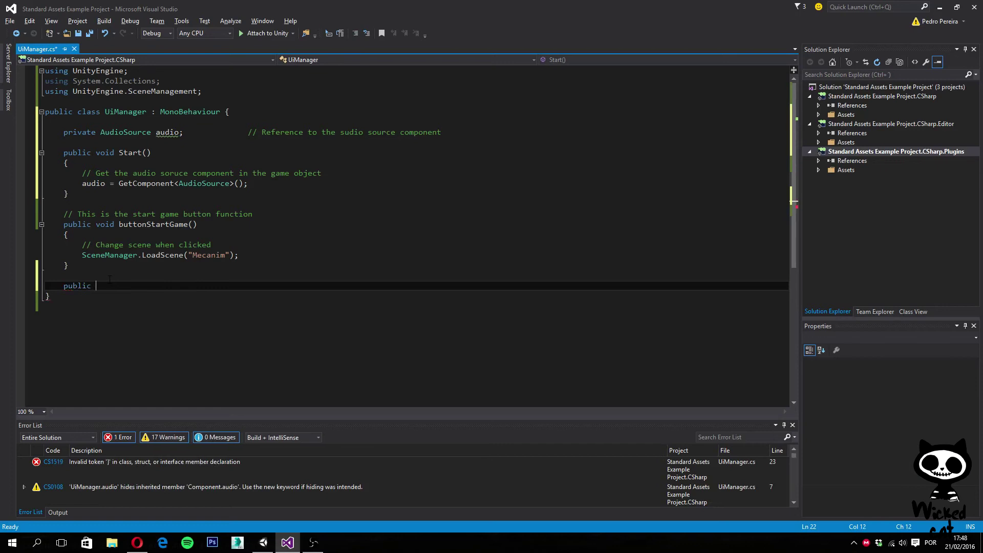
{"action": "type", "text": "vio"}
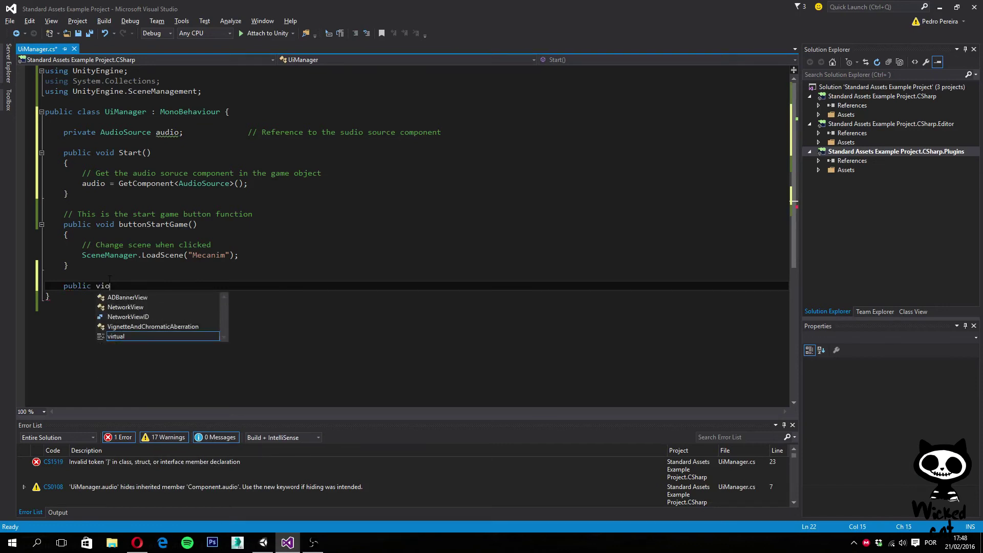
{"action": "key", "text": "BackSpace"}
{"action": "key", "text": "BackSpace"}
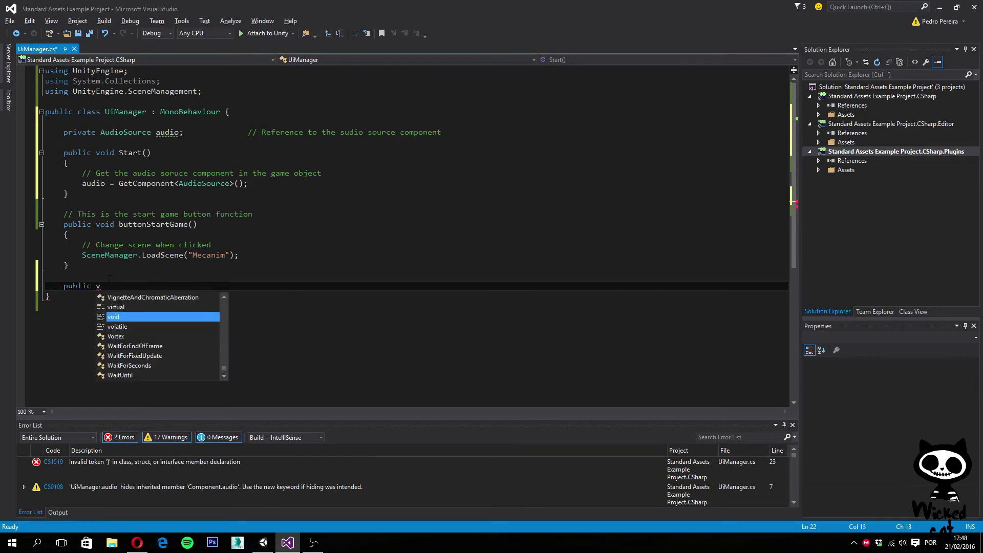
{"action": "type", "text": "oid "}
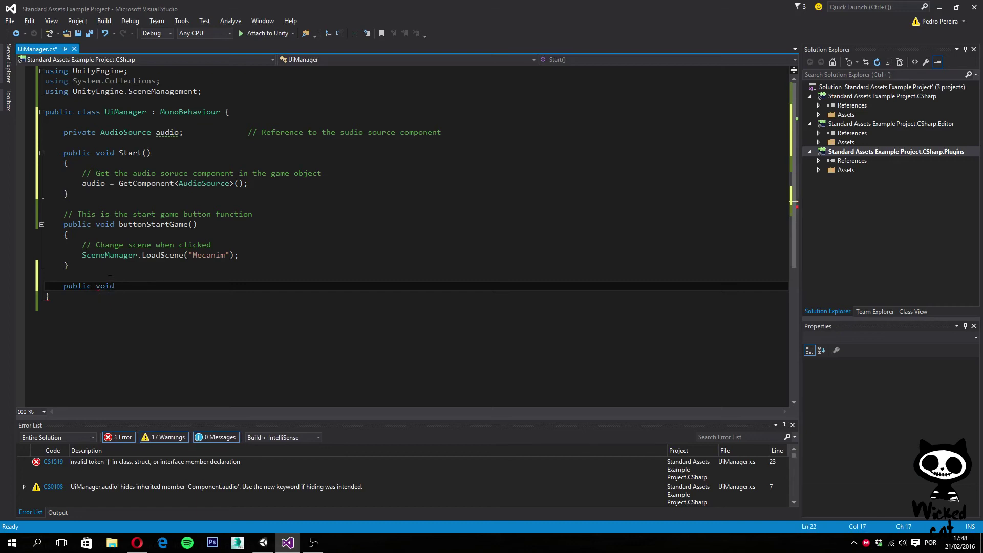
{"action": "type", "text": "m"}
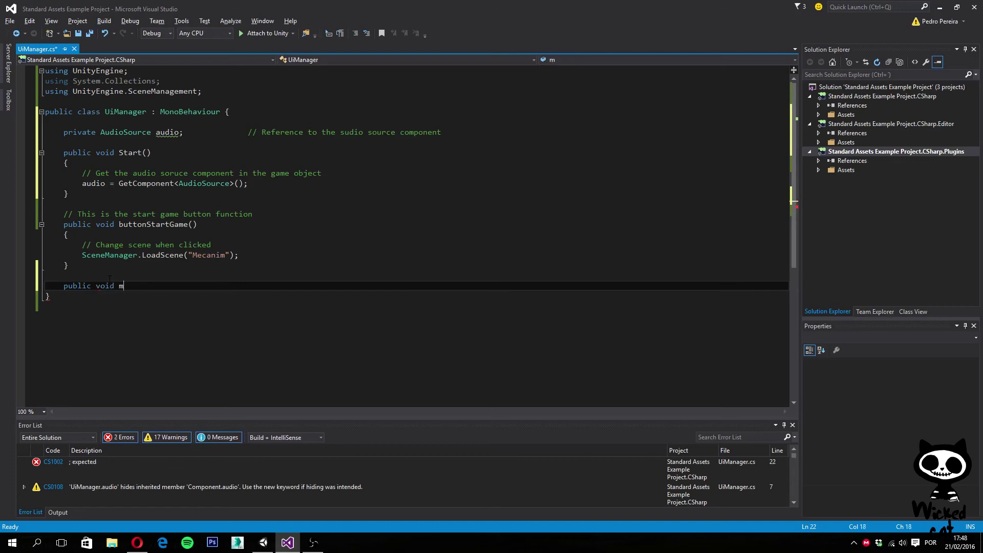
{"action": "type", "text": "usicOnOff()"}
{"action": "key", "text": "Return"}
{"action": "type", "text": "{"}
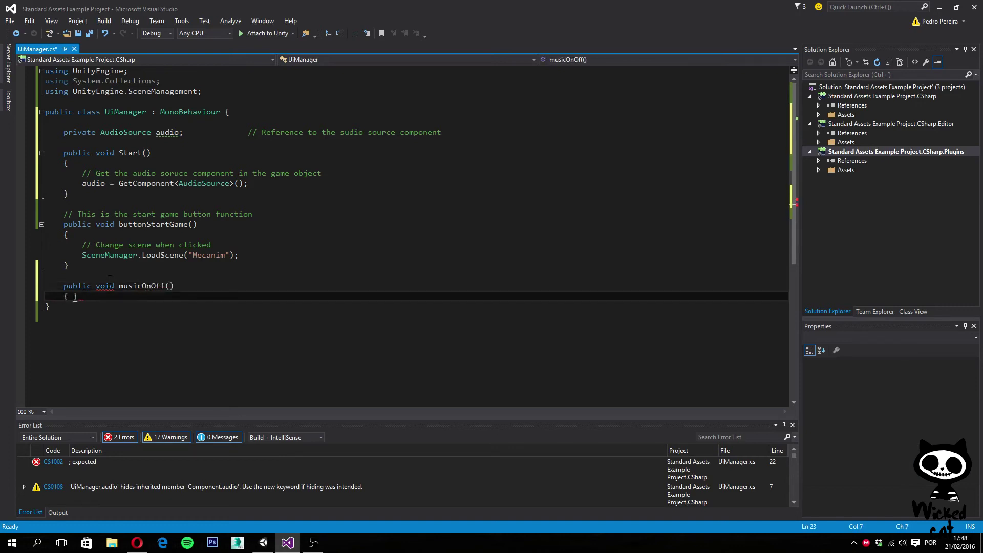
{"action": "key", "text": "Return"}
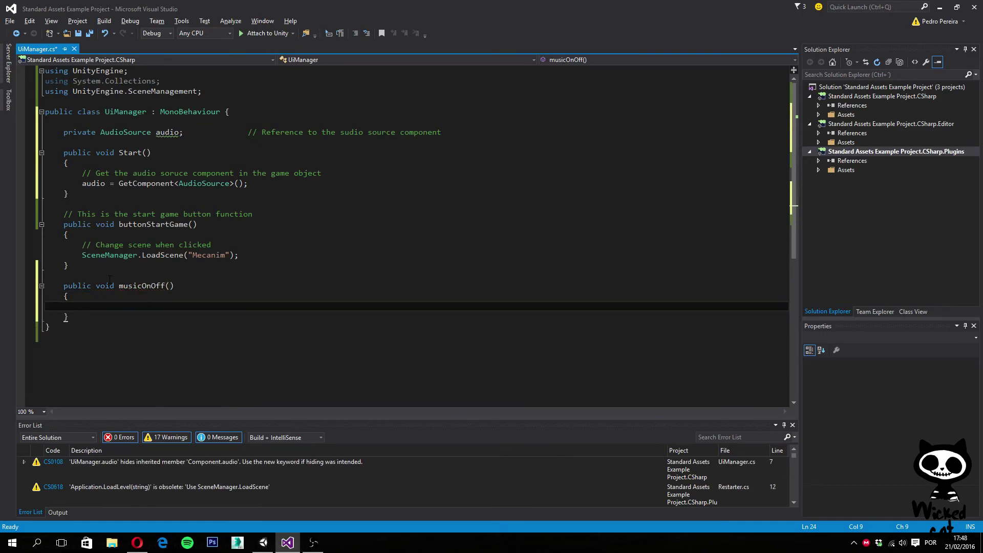
{"action": "type", "text": "if"}
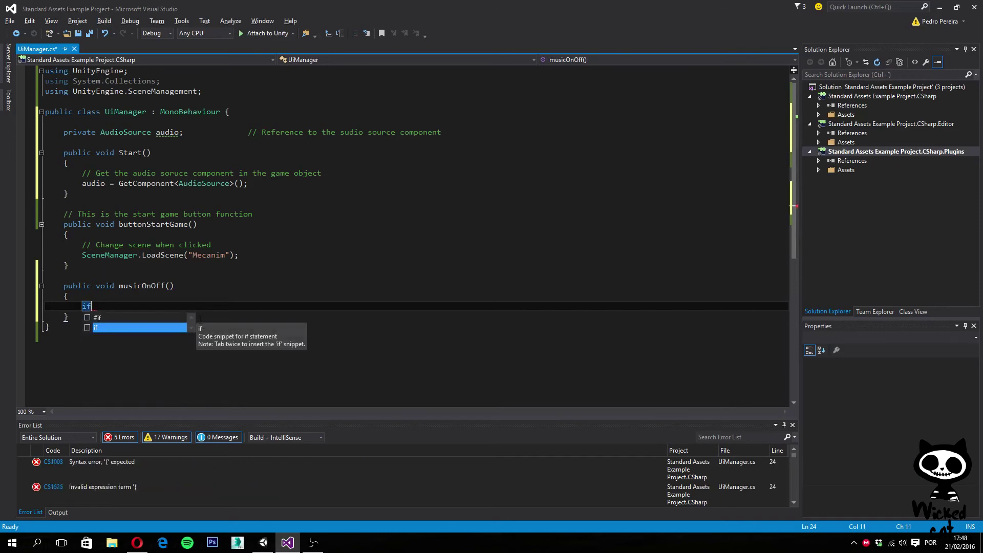
- Switch to Unity and turn the Mute option of the Canvas's Audio Source on and back off
{"action": "left_click", "coordinate": [263, 543]}
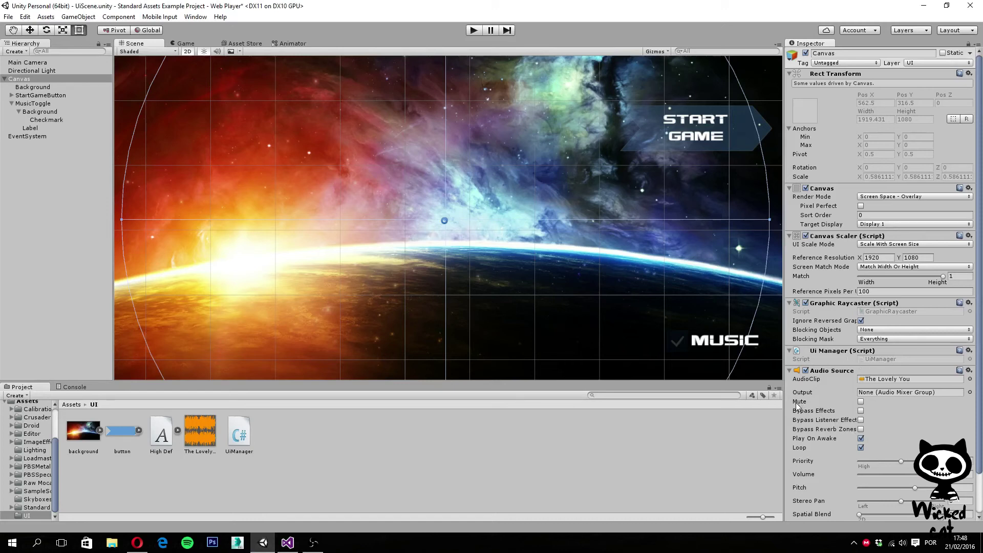
{"action": "left_click", "coordinate": [861, 402]}
{"action": "left_click", "coordinate": [862, 402]}
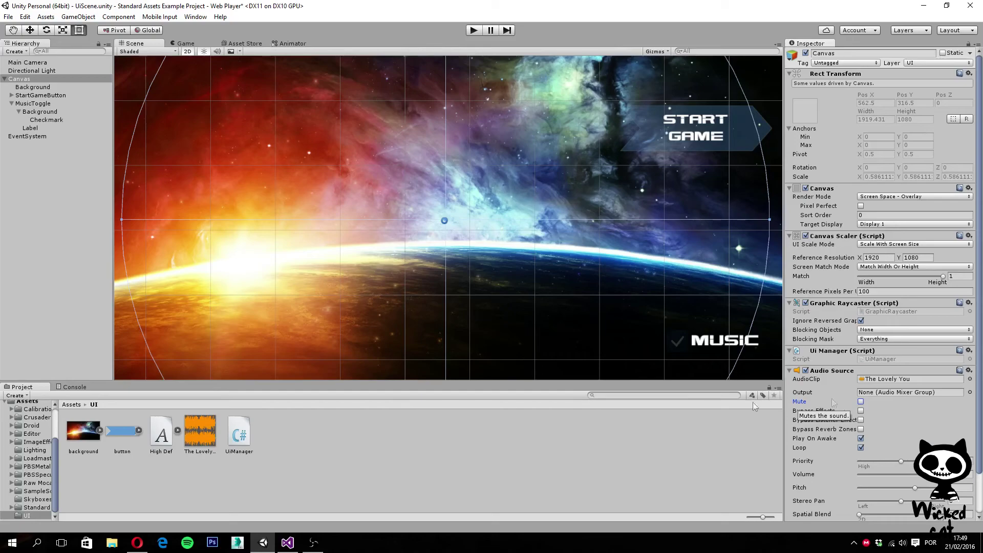
- Switch to Visual Studio and complete the if condition in musicOnOff as "(audio.mute == true)"
{"action": "left_click", "coordinate": [287, 542]}
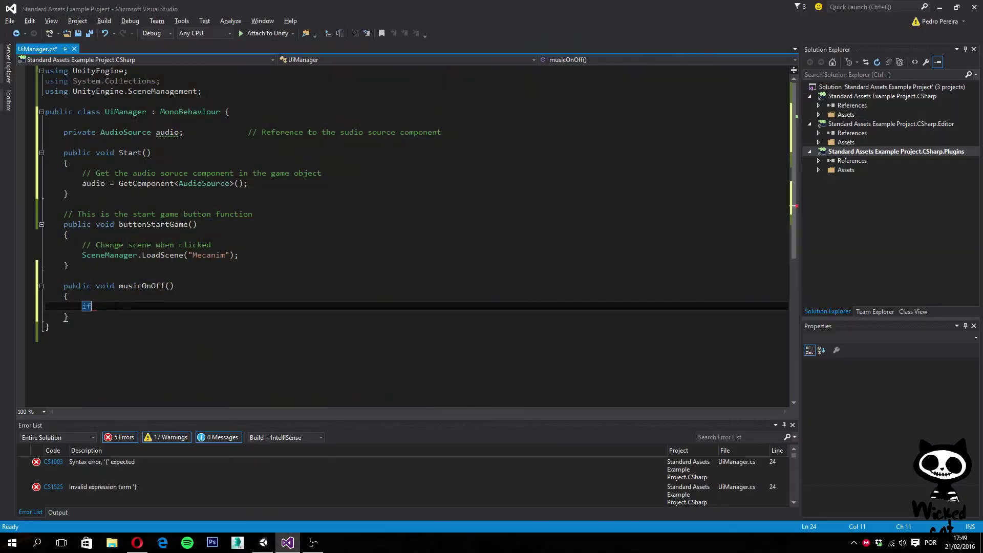
{"action": "type", "text": "()audio."}
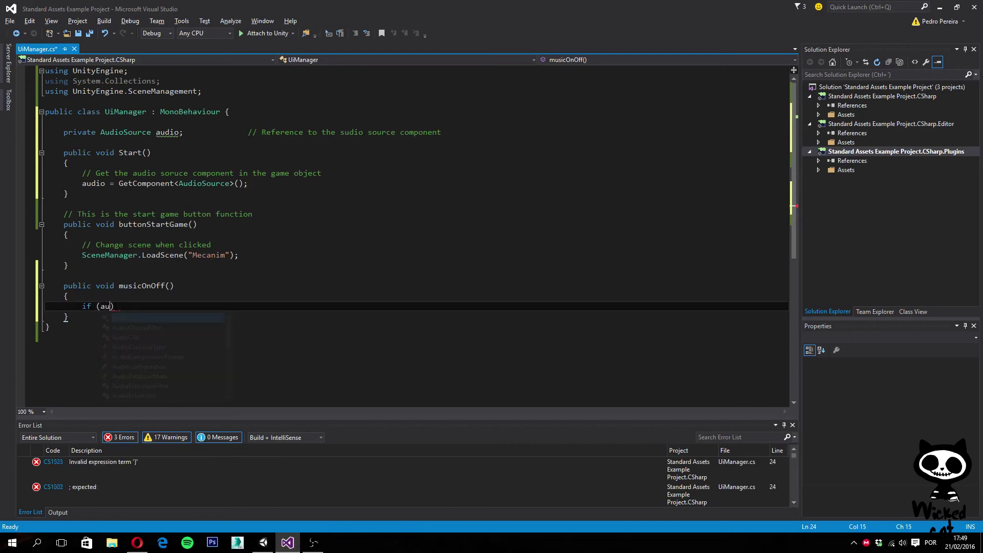
{"action": "type", "text": "mute "}
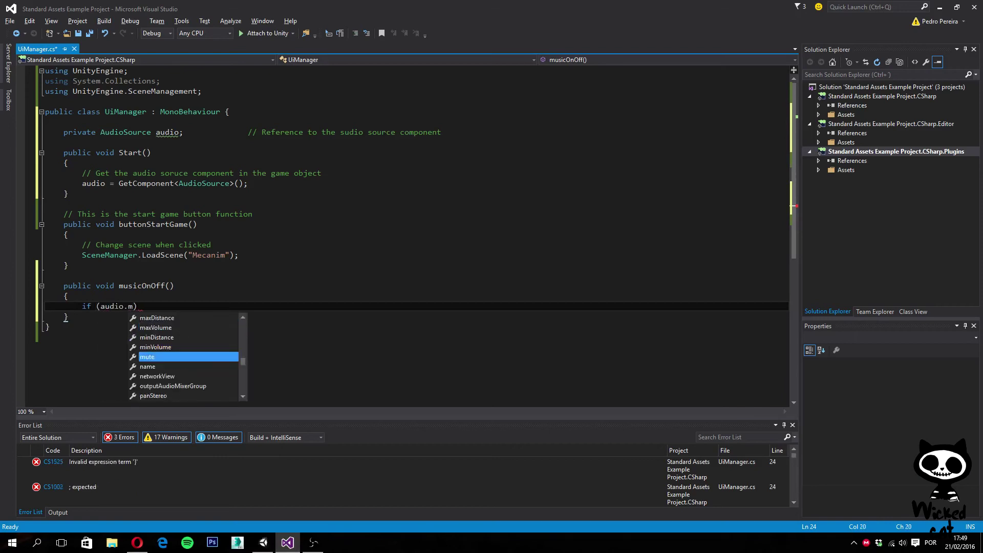
{"action": "type", "text": "== "}
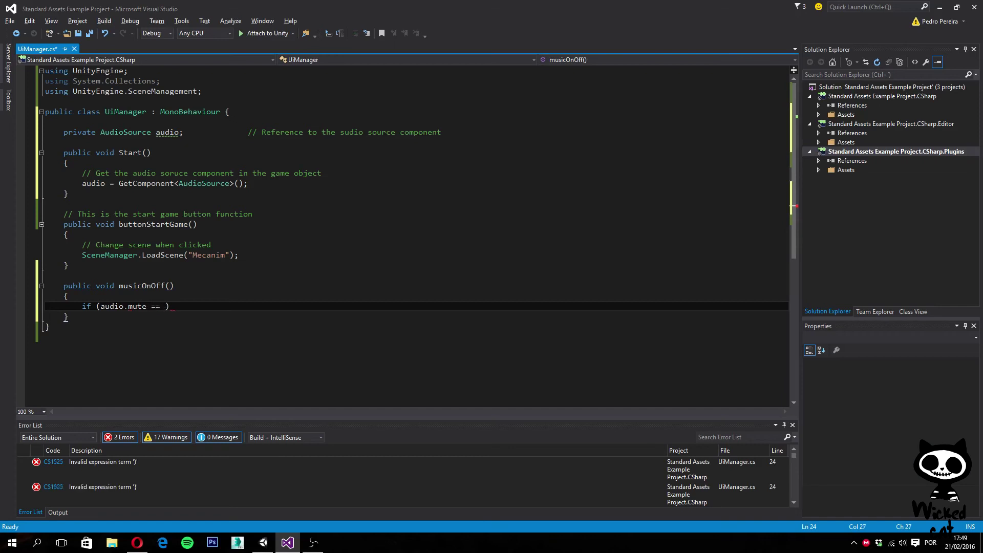
{"action": "type", "text": "true"}
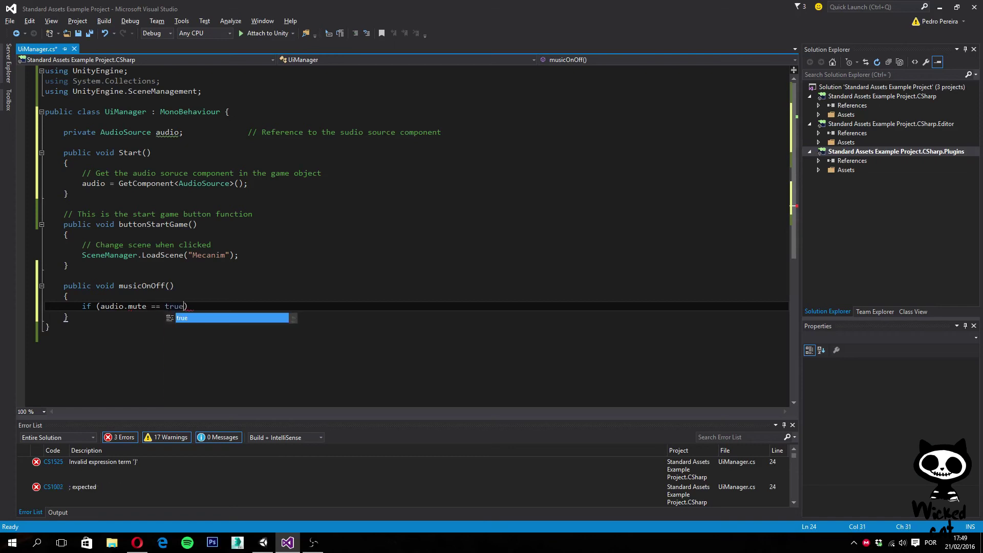
{"action": "type", "text": ")"}
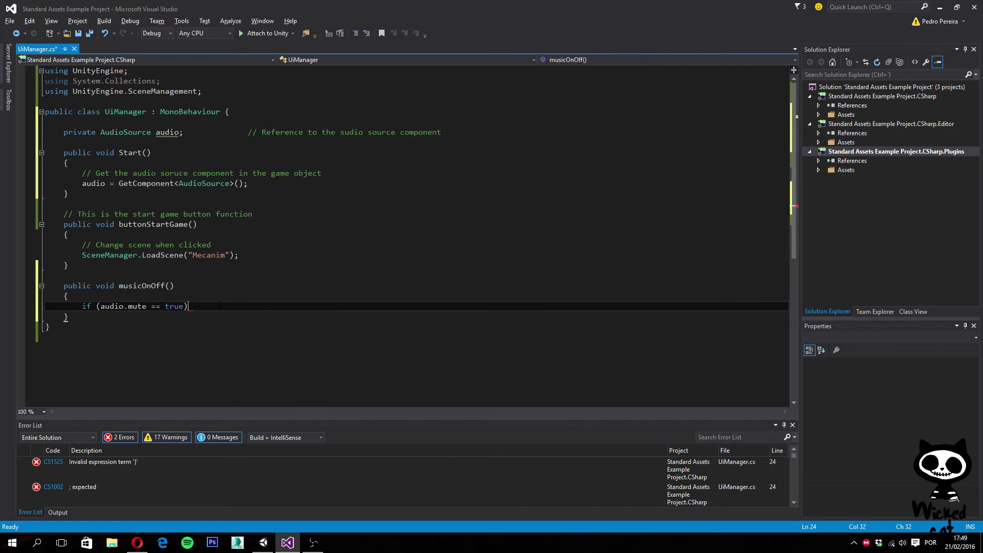
- Add the statement "audio.mute = false;" on an indented line below the if condition
{"action": "key", "text": "Return"}
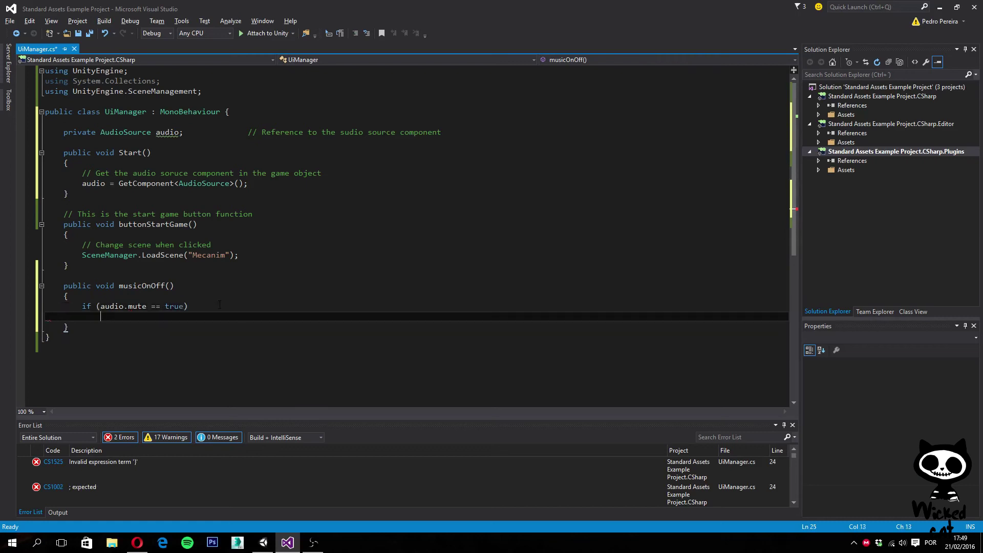
{"action": "type", "text": "audio.mute"}
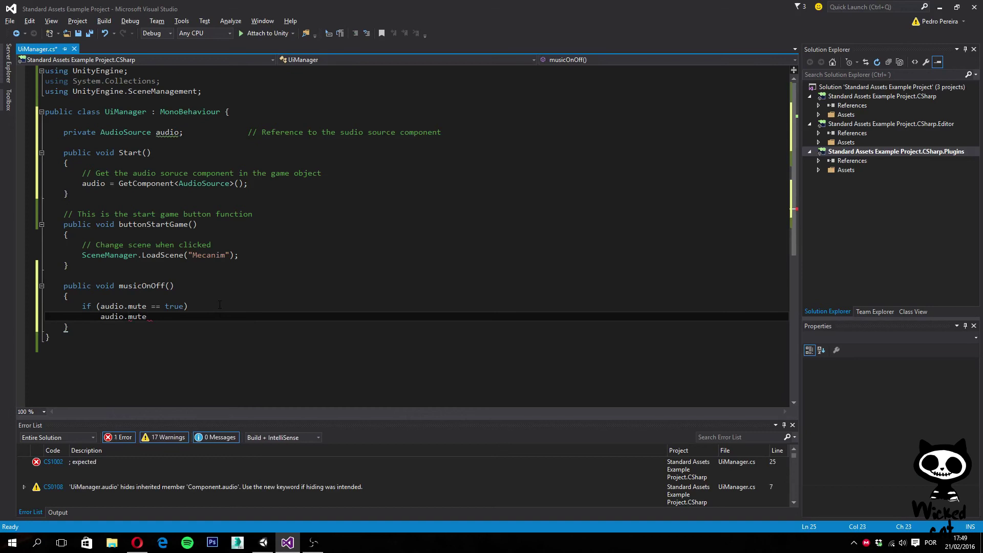
{"action": "type", "text": " = OffMeshLink;"}
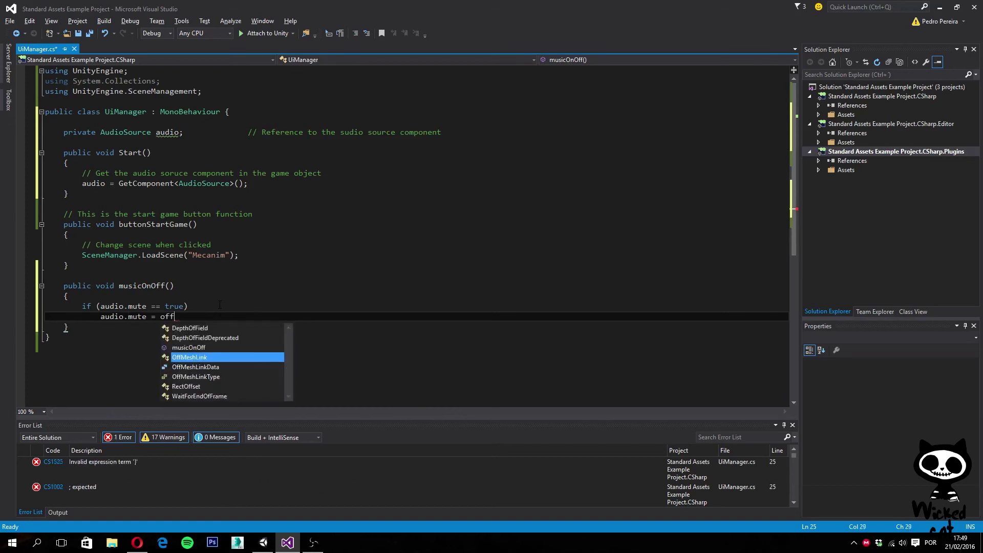
{"action": "key", "text": "BackSpace"}
{"action": "key", "text": "BackSpace"}
{"action": "key", "text": "BackSpace"}
{"action": "key", "text": "BackSpace"}
{"action": "key", "text": "BackSpace"}
{"action": "key", "text": "BackSpace"}
{"action": "key", "text": "BackSpace"}
{"action": "key", "text": "BackSpace"}
{"action": "key", "text": "BackSpace"}
{"action": "key", "text": "BackSpace"}
{"action": "key", "text": "BackSpace"}
{"action": "key", "text": "BackSpace"}
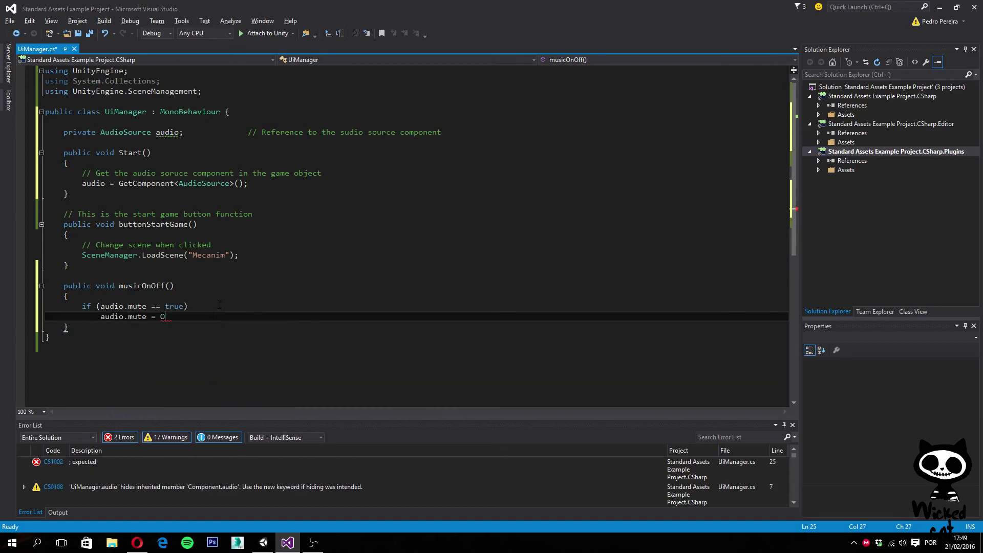
{"action": "type", "text": "false;"}
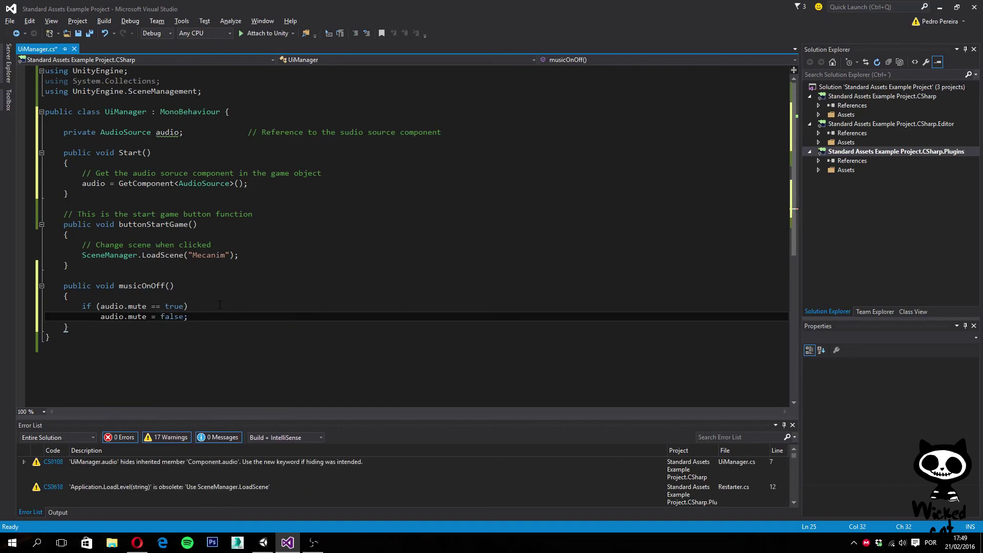
- Add an else branch to the if statement in musicOnOff with the statement "audio.mute = true;"
{"action": "key", "text": "Return"}
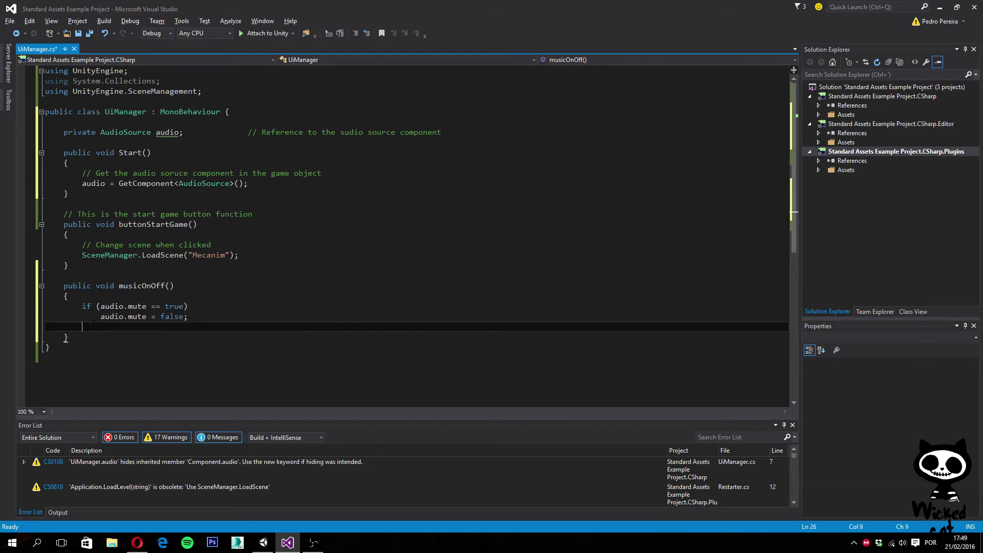
{"action": "type", "text": "GUIElement"}
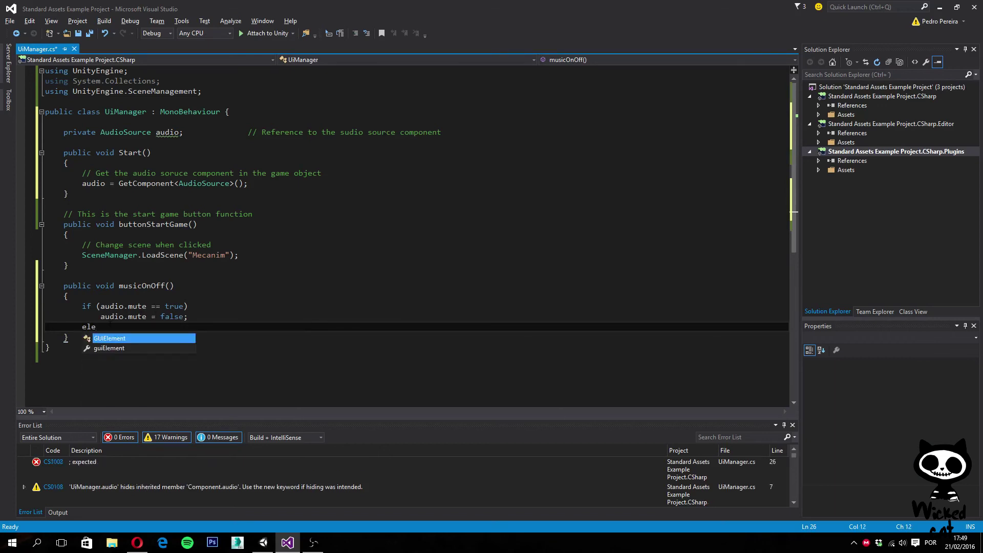
{"action": "double_click", "coordinate": [111, 327]}
{"action": "key", "text": "BackSpace"}
{"action": "type", "text": "else"}
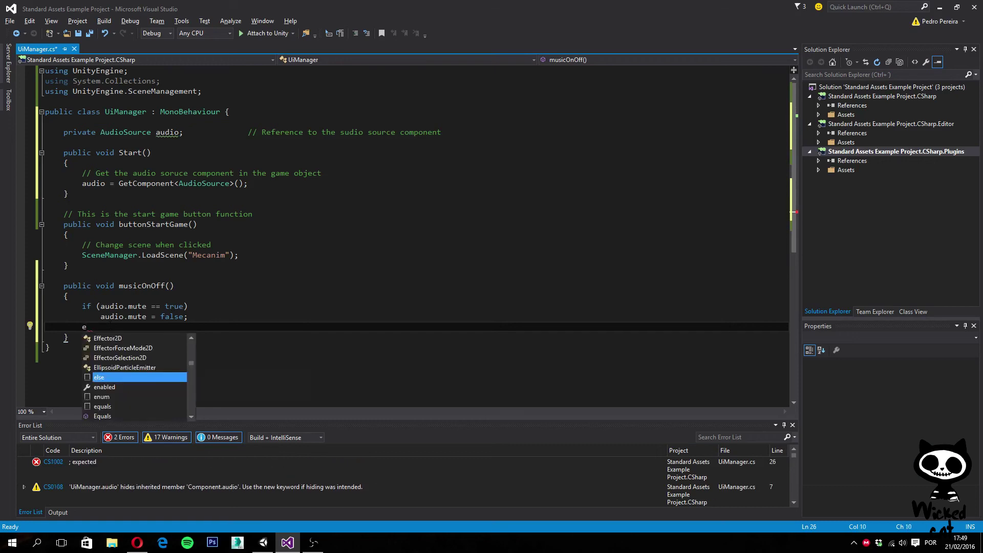
{"action": "key", "text": "Return"}
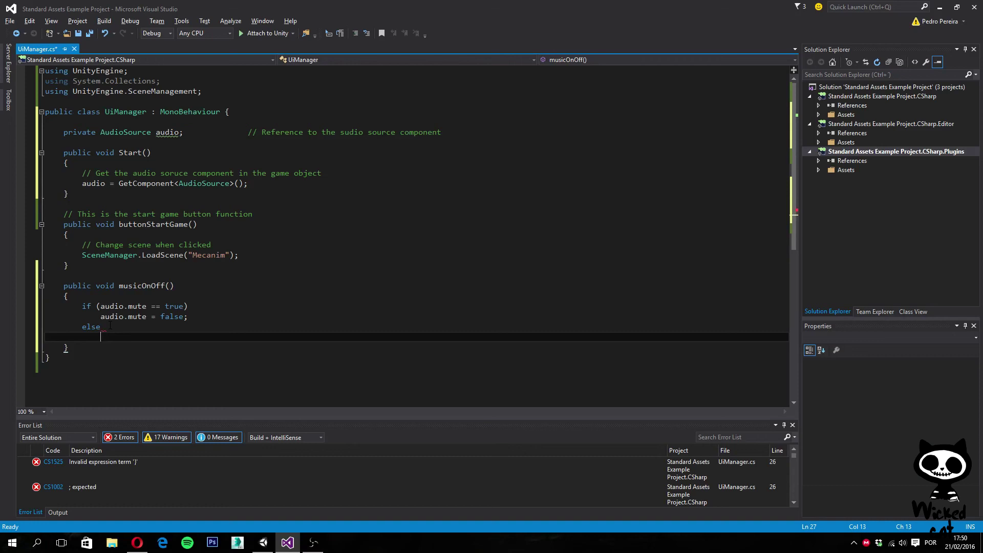
{"action": "type", "text": "audio"}
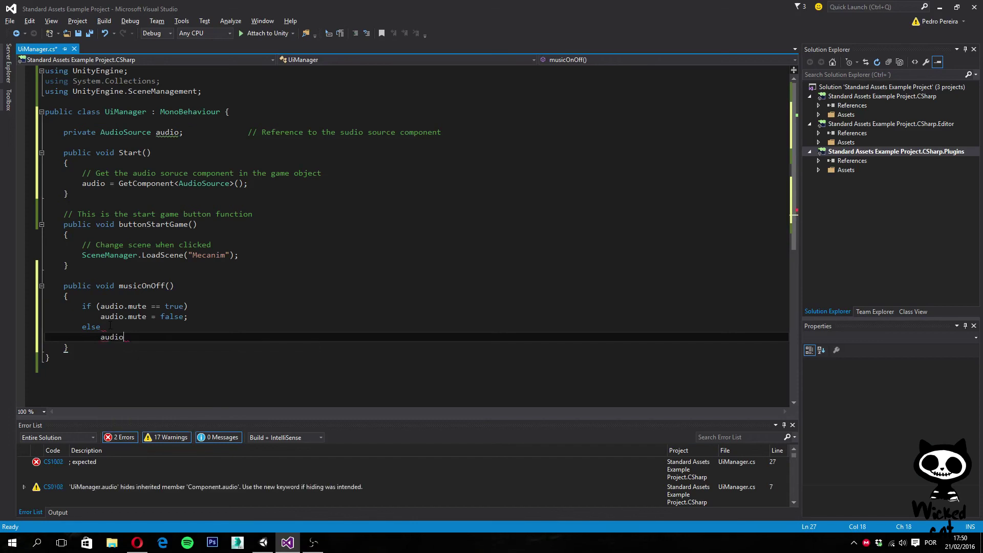
{"action": "type", "text": ".mute"}
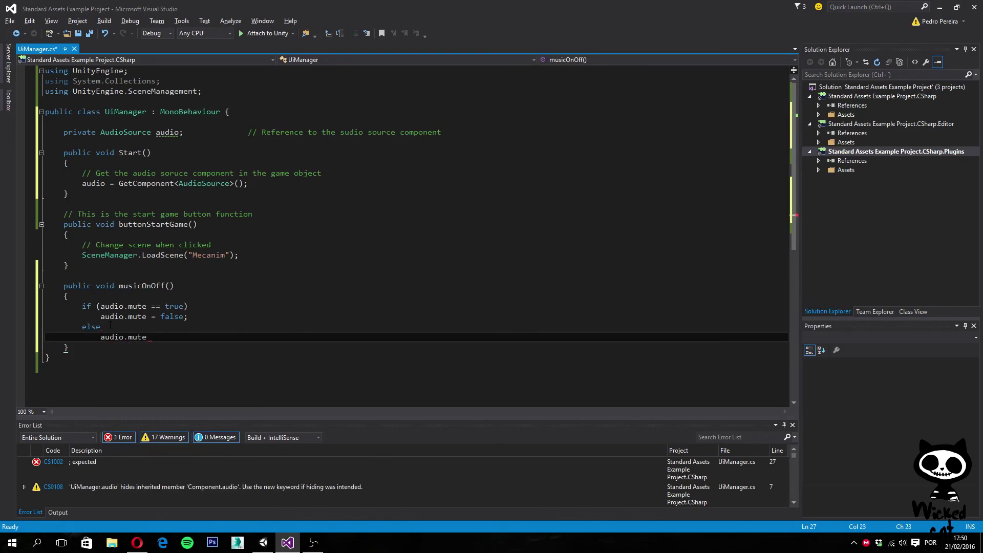
{"action": "type", "text": " = true;"}
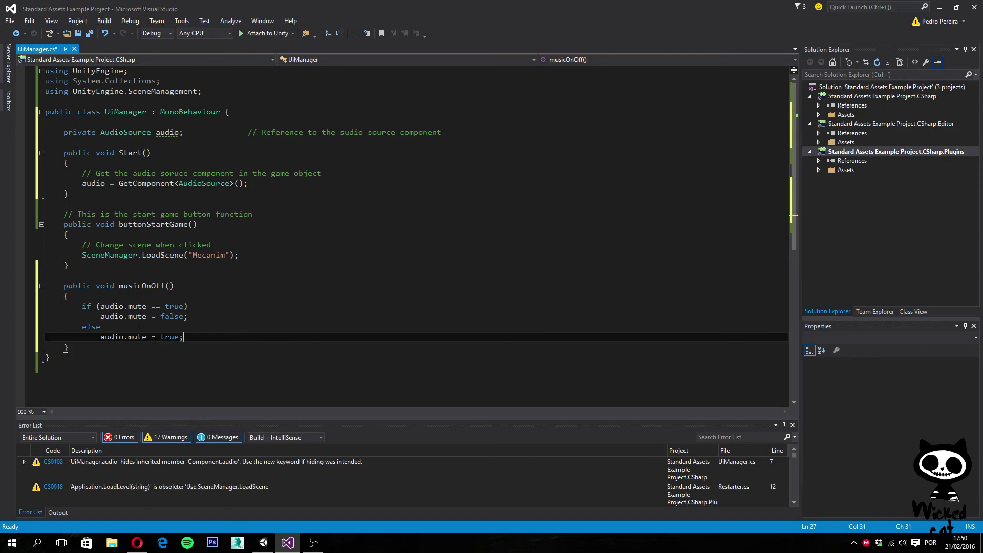
- Add the comment "// Turn music on of off" above the musicOnOff method and save UiManager.cs
{"action": "left_click", "coordinate": [84, 276]}
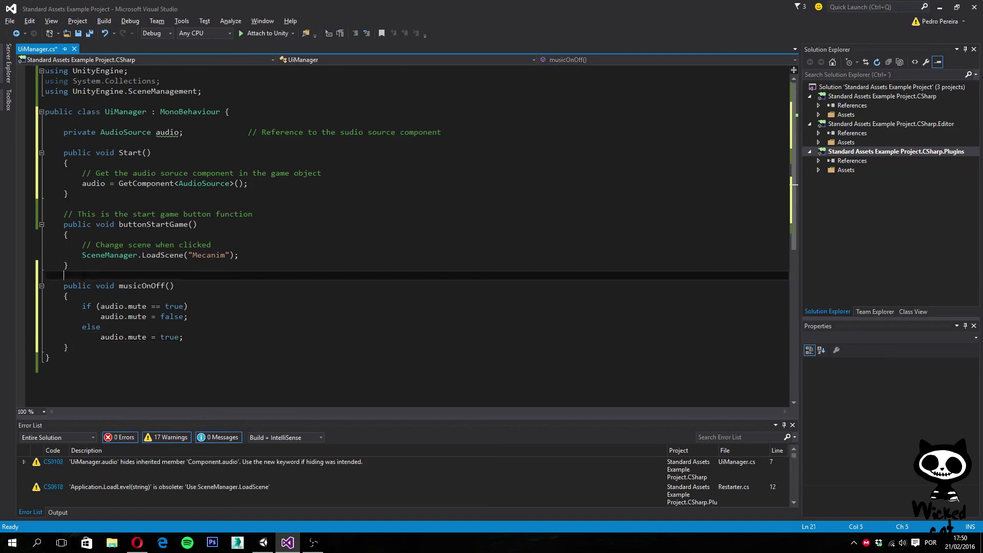
{"action": "key", "text": "Return"}
{"action": "type", "text": "//"}
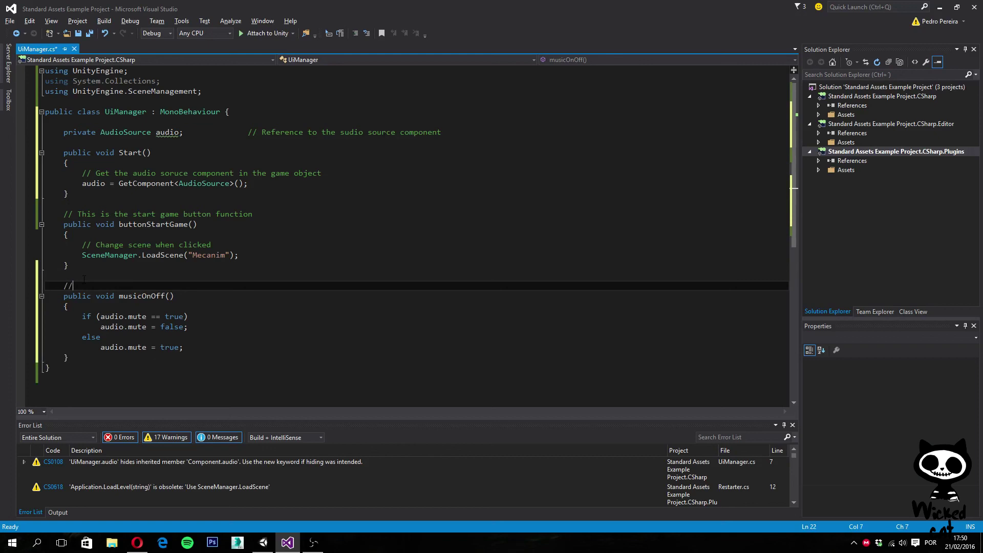
{"action": "type", "text": " Turn music on of off"}
{"action": "left_click", "coordinate": [78, 33]}
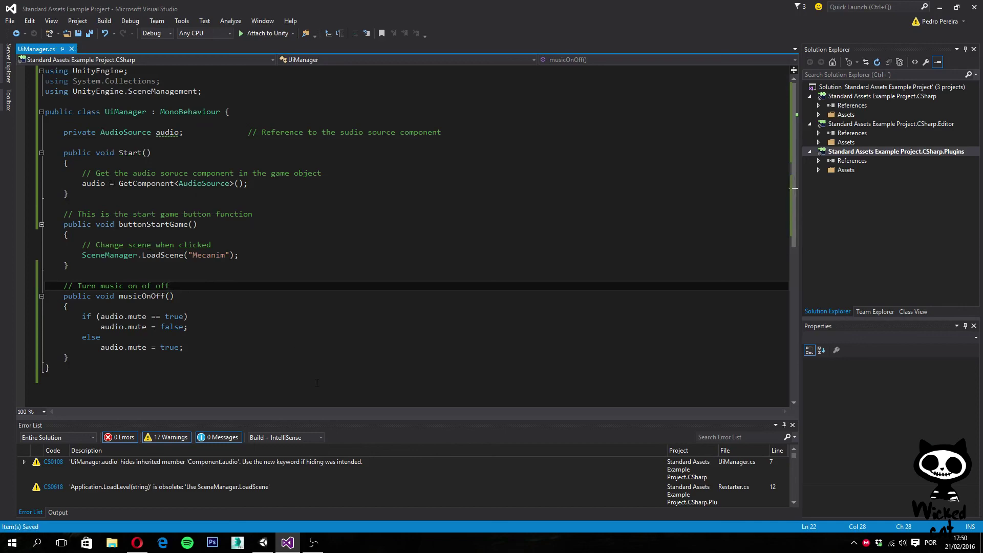
- Switch to Unity and add an On Value Changed event to MusicToggle with the scene's Canvas as its target object
{"action": "left_click", "coordinate": [263, 541]}
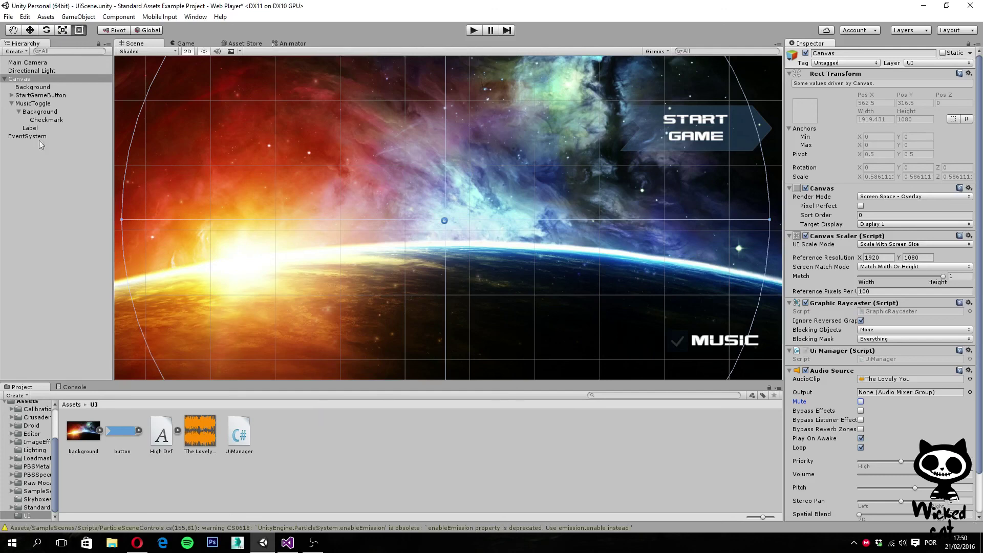
{"action": "left_click", "coordinate": [36, 103]}
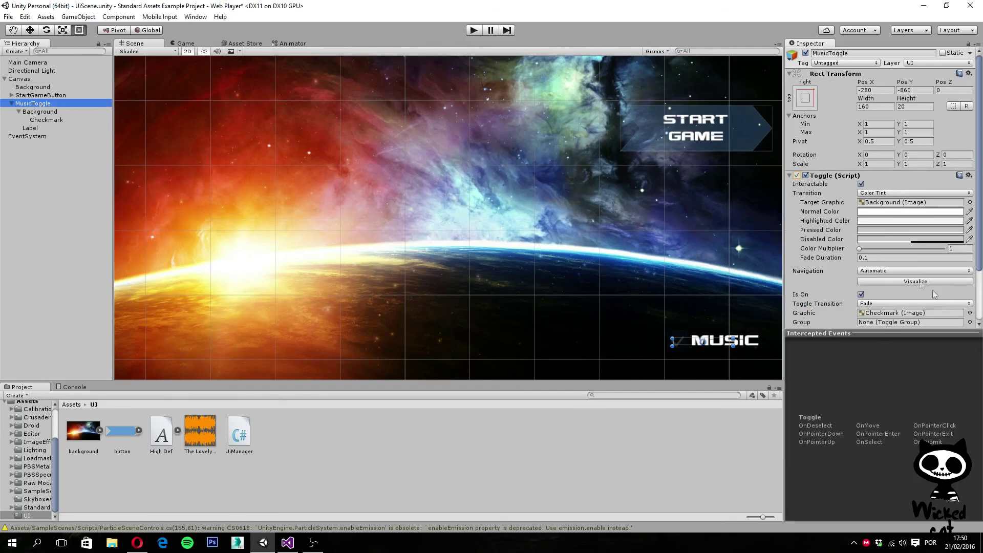
{"action": "scroll", "coordinate": [892, 260], "scroll_direction": "down", "scroll_amount": 3}
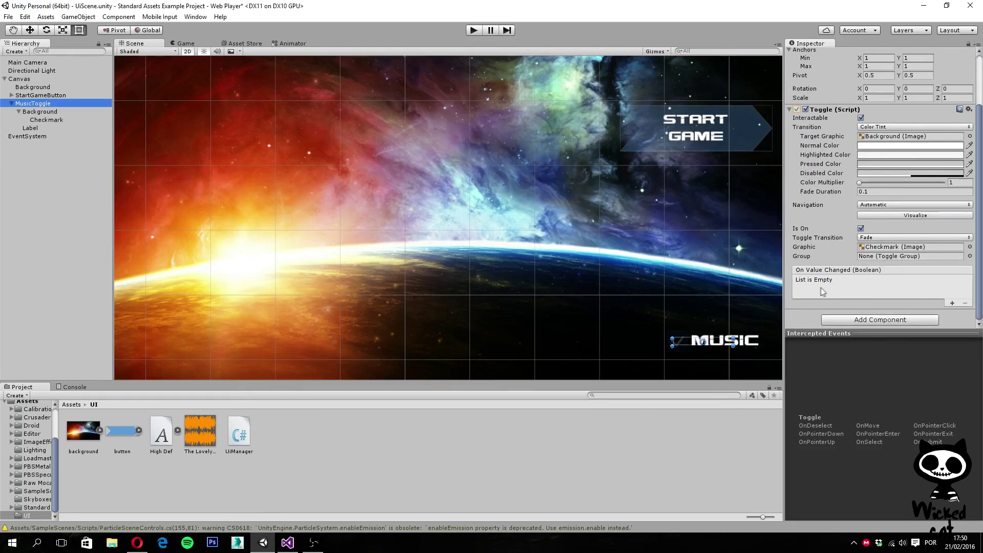
{"action": "left_click", "coordinate": [953, 303]}
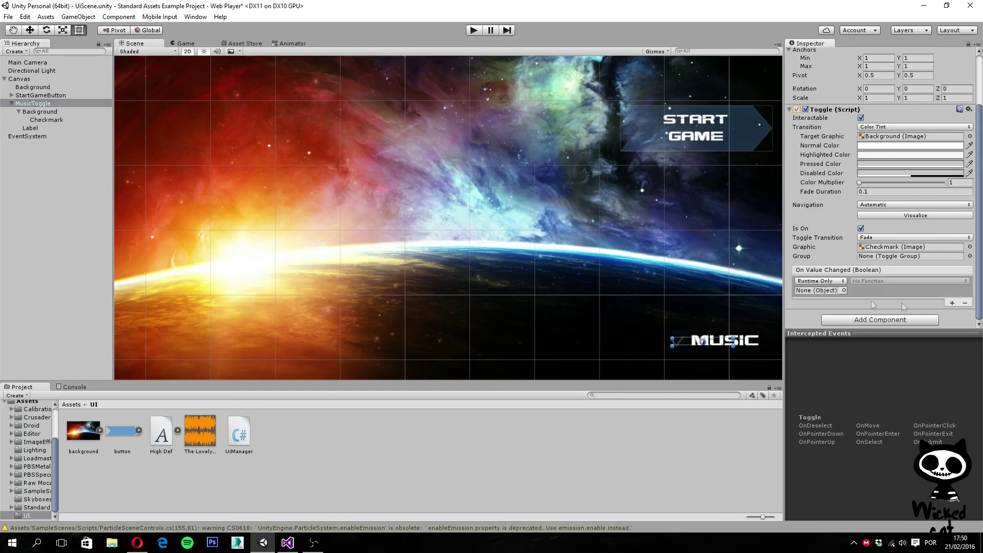
{"action": "left_click", "coordinate": [844, 290]}
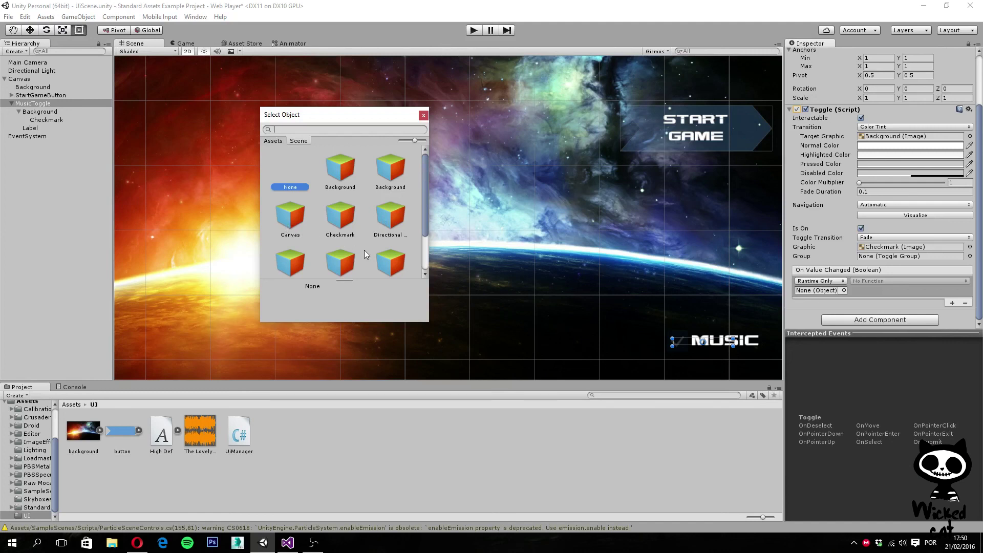
{"action": "double_click", "coordinate": [284, 218]}
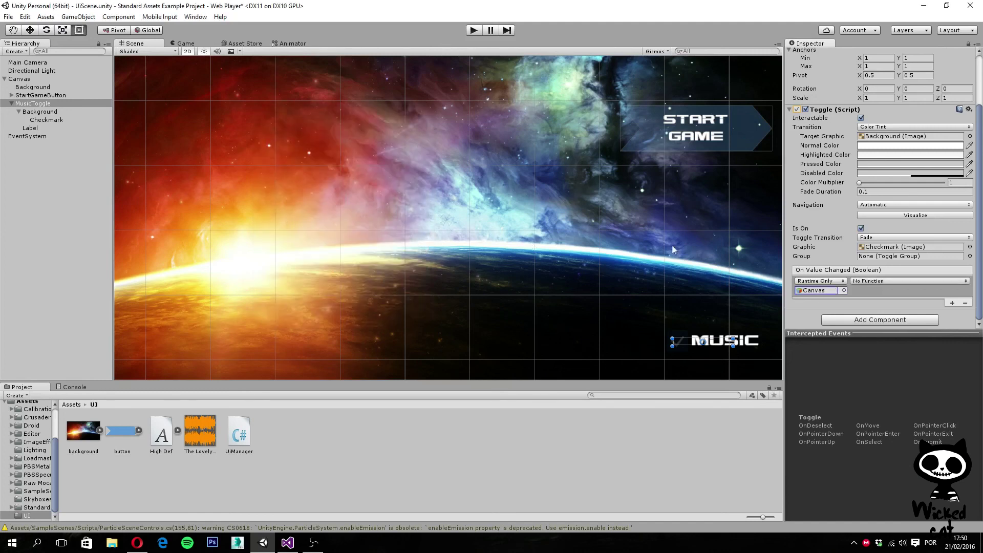
- Assign the UiManager musicOnOff () function to MusicToggle's On Value Changed event
{"action": "left_click", "coordinate": [891, 283]}
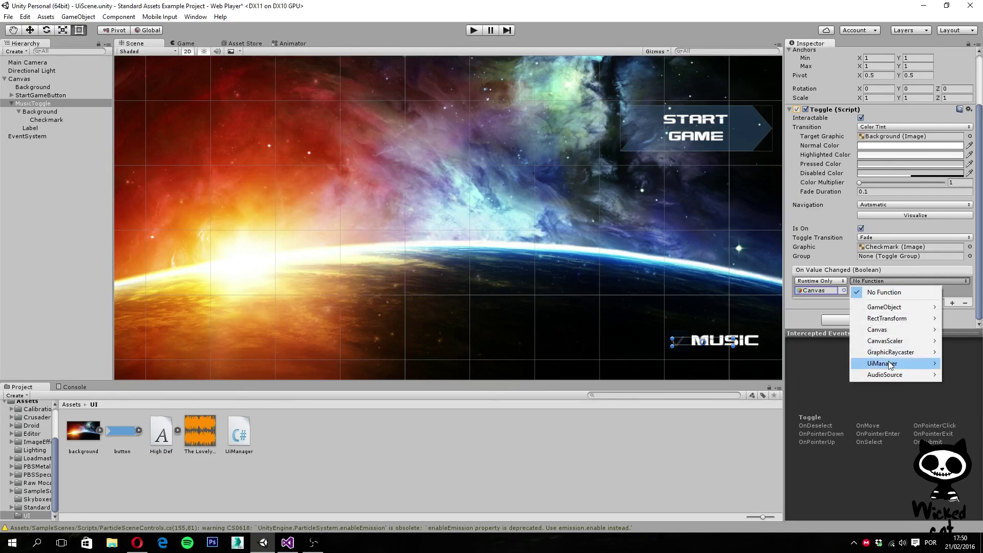
{"action": "mouse_move", "coordinate": [890, 363]}
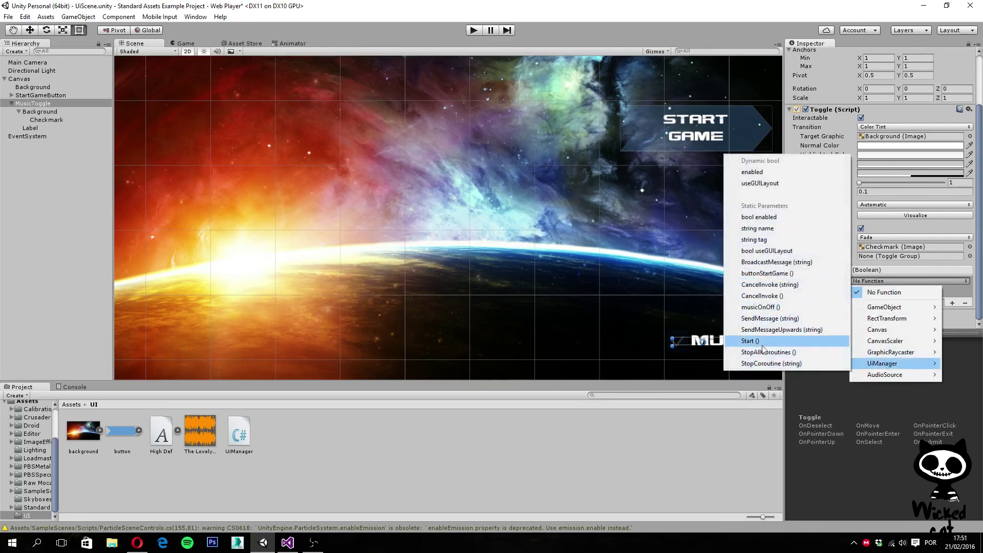
{"action": "left_click", "coordinate": [769, 309]}
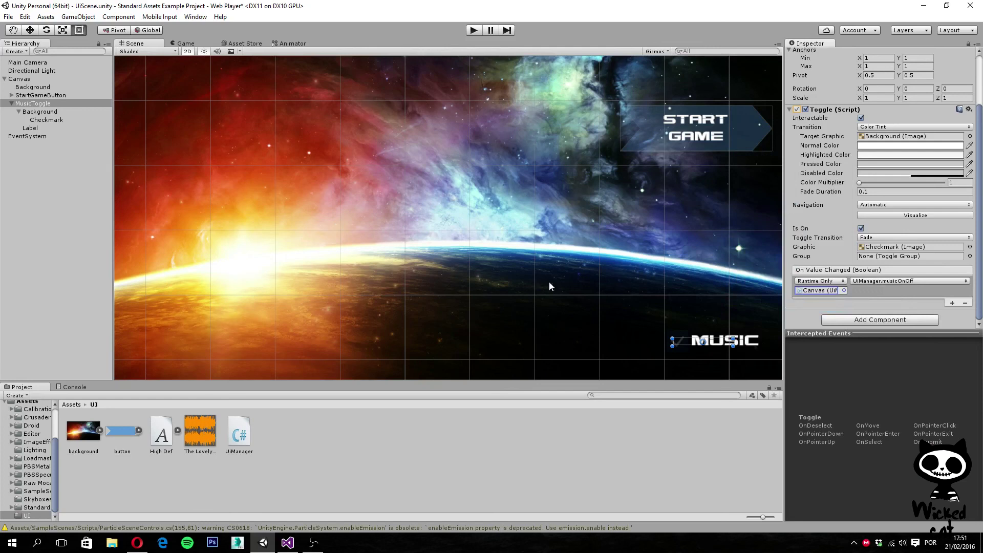
- Play the scene, switch the Music toggle off and back on to test it, and stop playback
{"action": "scroll", "coordinate": [556, 279], "scroll_direction": "up", "scroll_amount": 1}
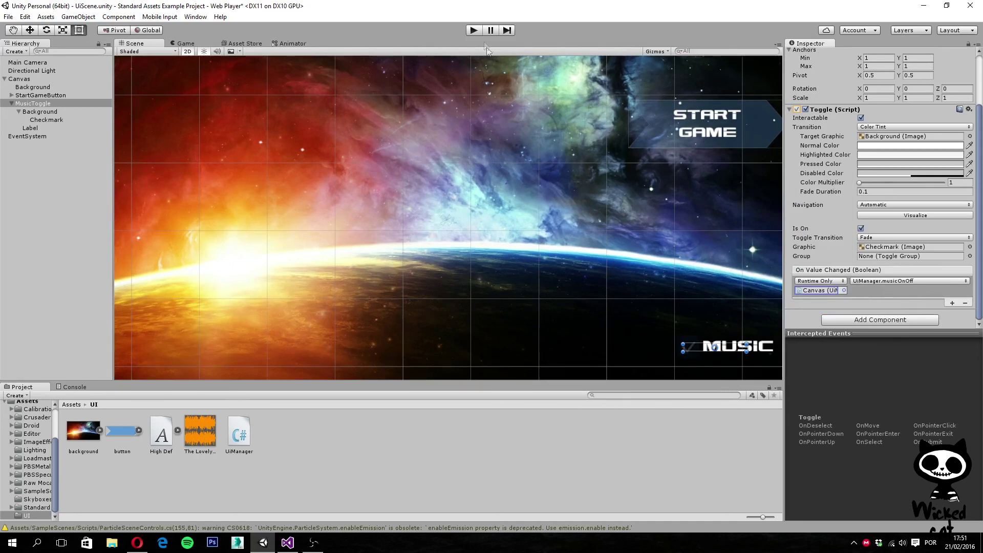
{"action": "left_click", "coordinate": [474, 31]}
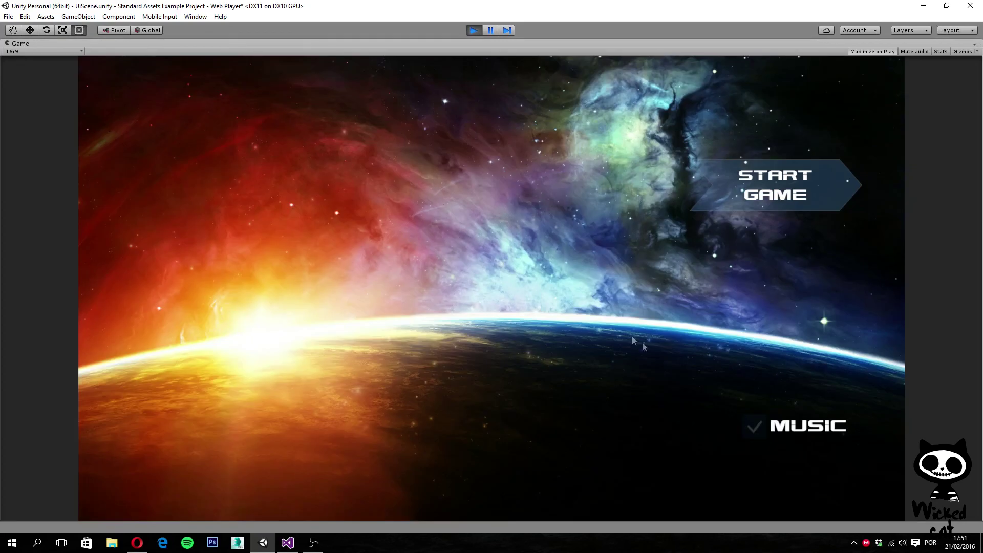
{"action": "left_click", "coordinate": [756, 429]}
{"action": "left_click", "coordinate": [758, 429]}
{"action": "left_click", "coordinate": [472, 30]}
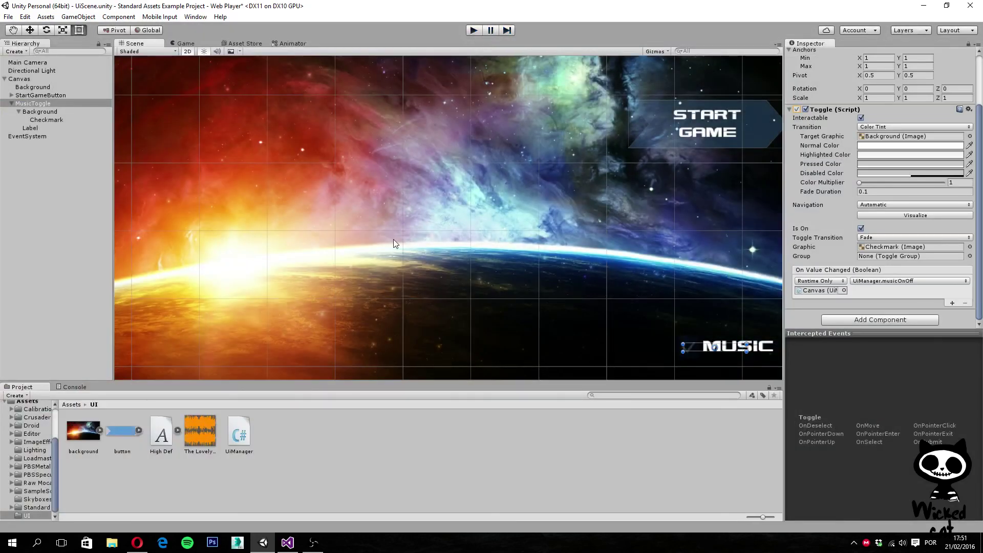